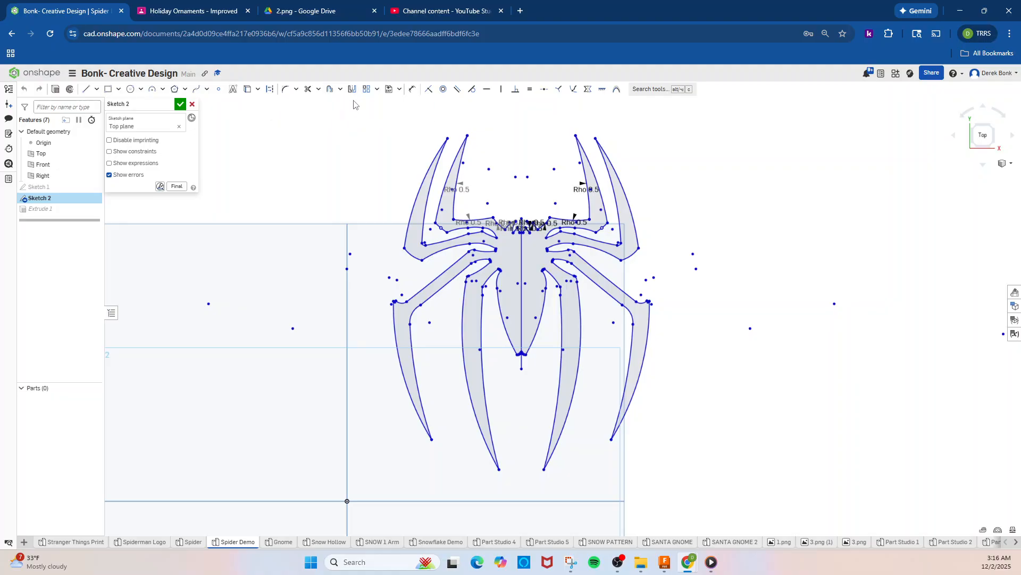
Delete the left half of the spider outline and the leftover lines left of the centre line at the head
left_click_drag(353, 101, 517, 509)
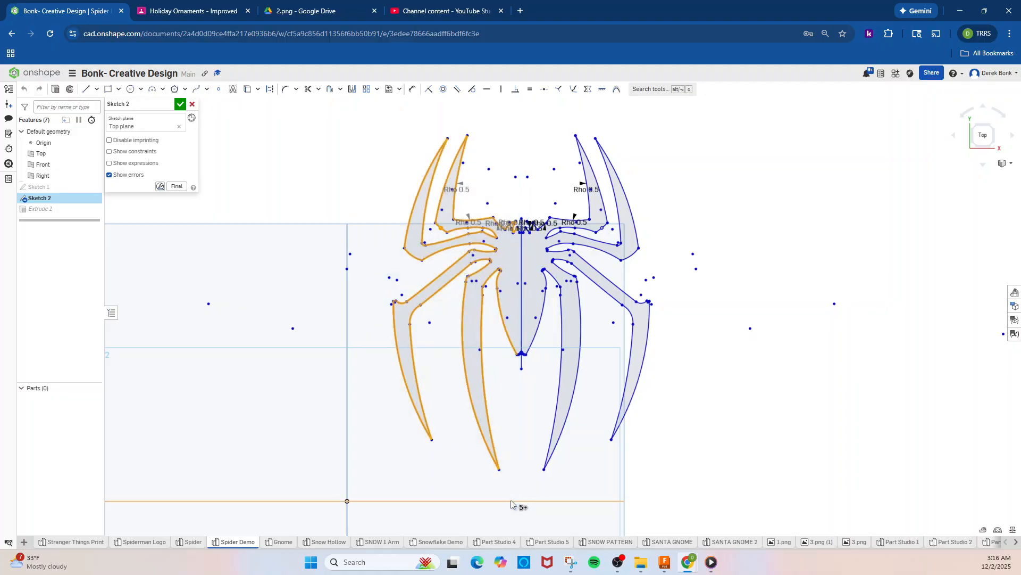
key("Delete")
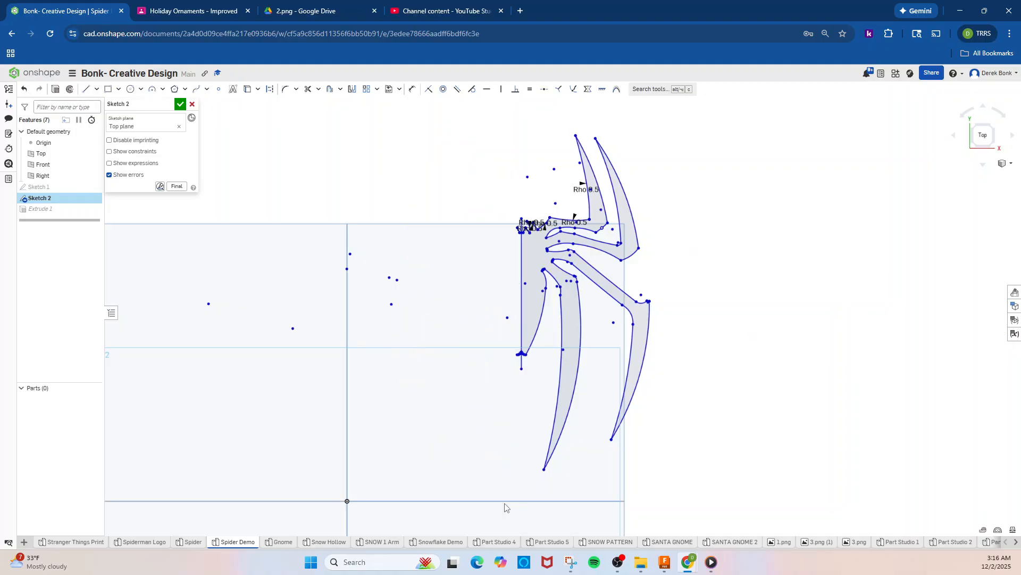
scroll(510, 266, "up", 8)
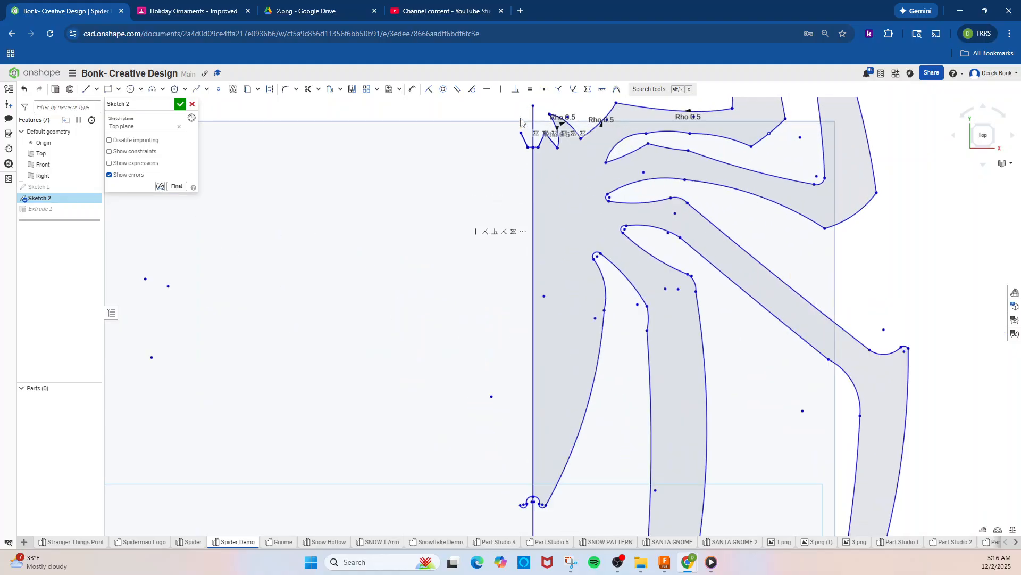
scroll(520, 146, "up", 2)
mouse_move(520, 146)
middle_mouse_down()
mouse_move(484, 194)
mouse_move(388, 256)
mouse_move(376, 239)
middle_mouse_up()
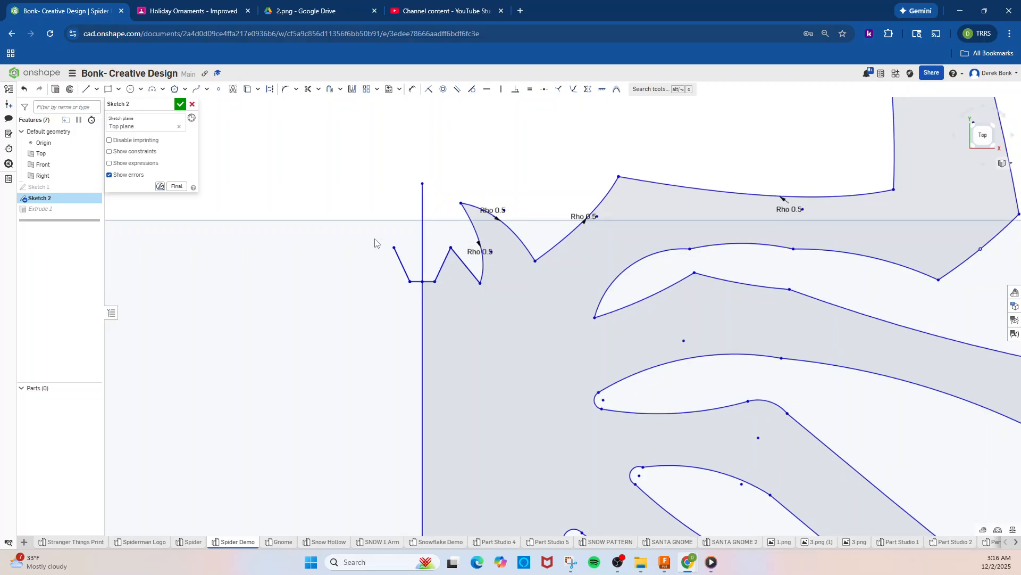
left_click_drag(416, 305, 414, 319)
key("Delete")
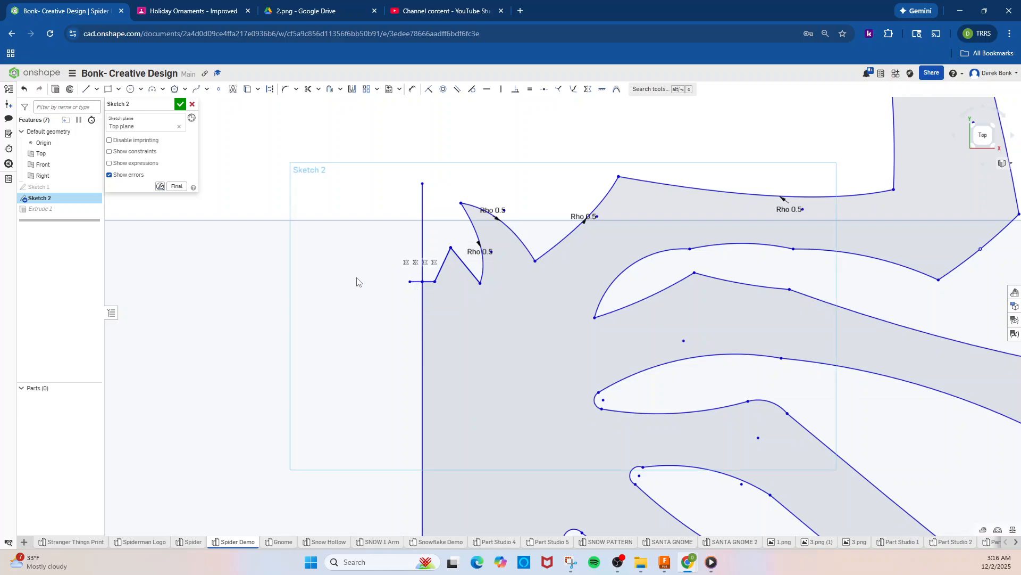
scroll(359, 281, "down", 5)
scroll(371, 270, "up", 5)
scroll(372, 270, "up", 2)
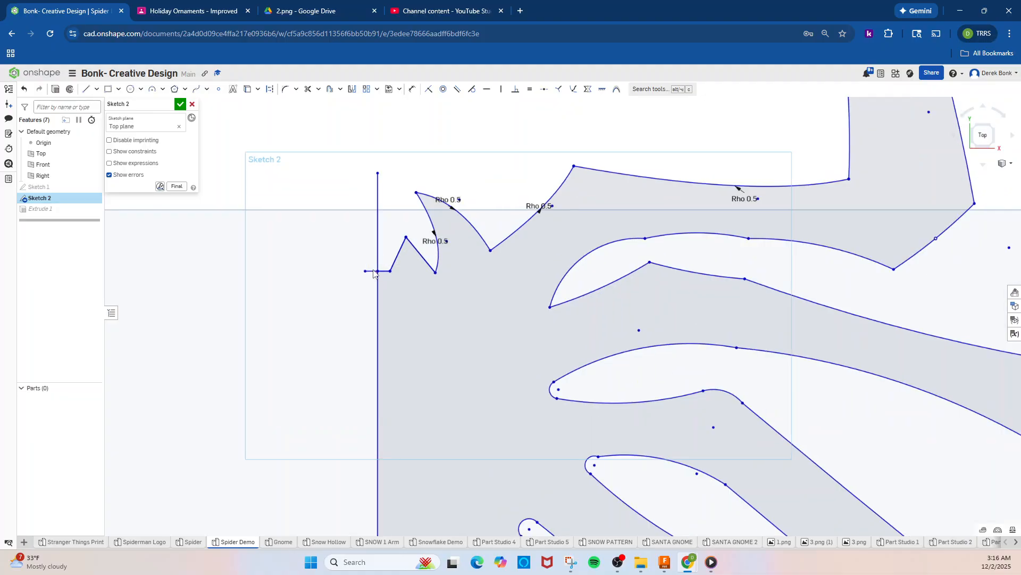
Delete the leftover arcs left of the centre line at the bottom tip of the spider's body
scroll(354, 213, "down", 3)
scroll(328, 274, "down", 2)
scroll(354, 417, "up", 5)
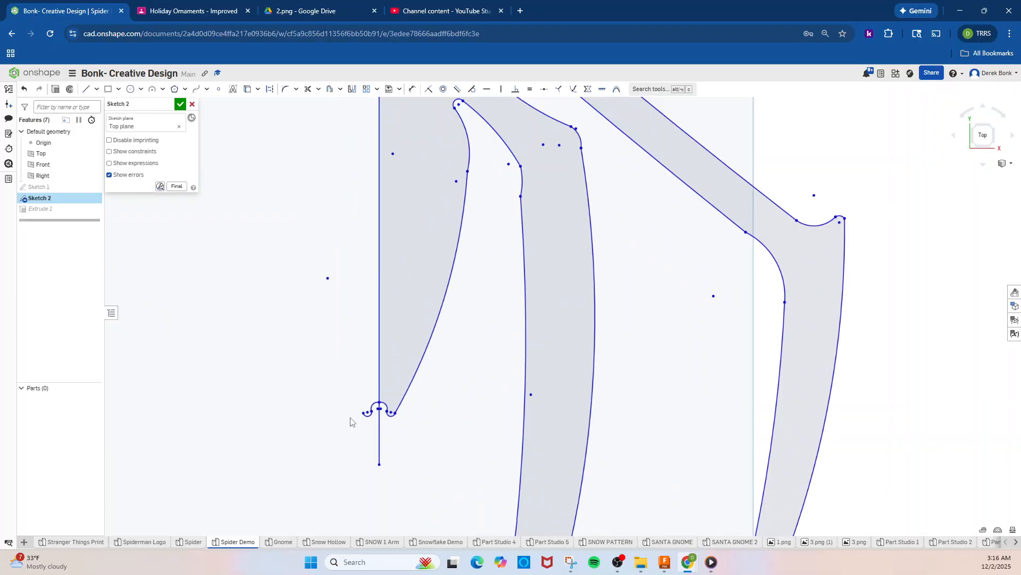
mouse_move(406, 430)
left_mouse_down()
mouse_move(413, 442)
mouse_move(404, 431)
left_mouse_up()
key("Delete")
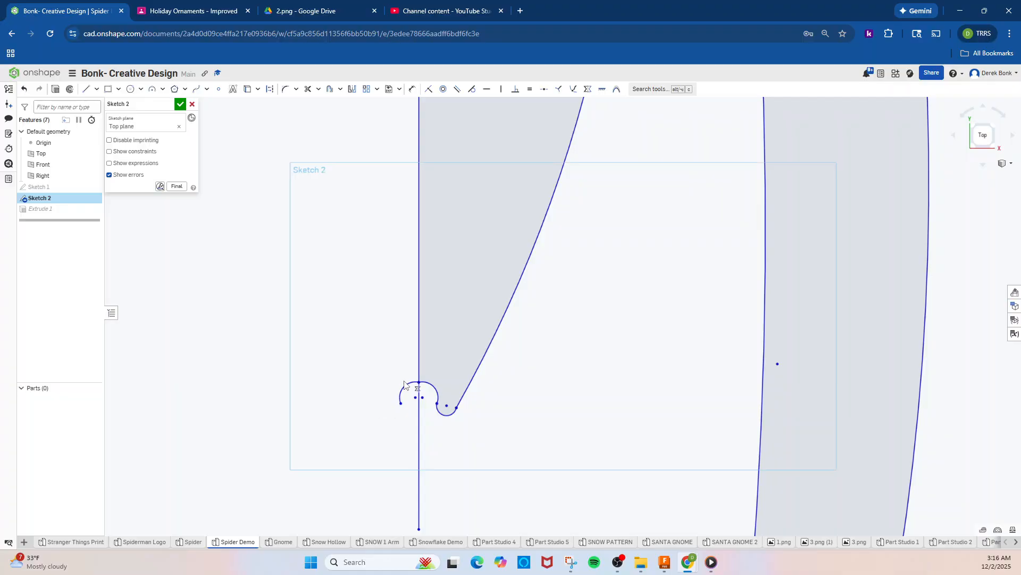
left_click(403, 387)
key("Delete")
Show the reference image in Sketch 1 and compare it with the traced right half of the spider
left_click(93, 187)
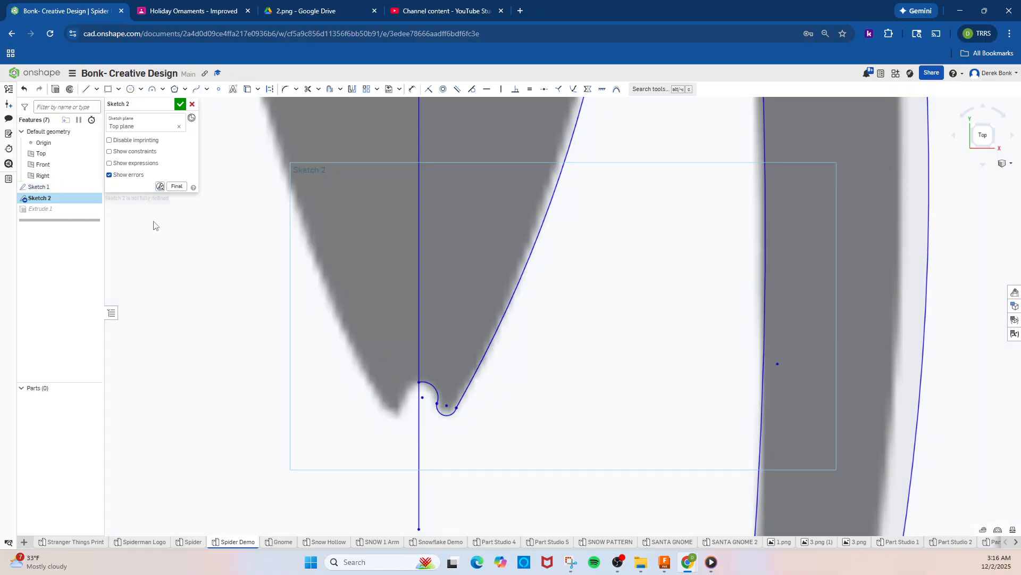
scroll(494, 319, "down", 10)
scroll(471, 352, "up", 5)
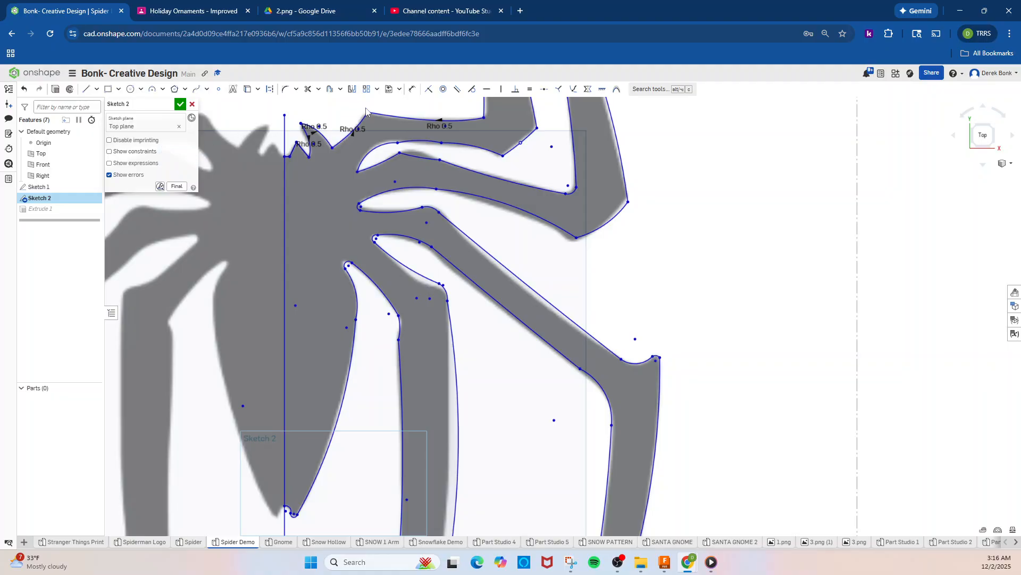
middle_click_drag(440, 100, 406, 280)
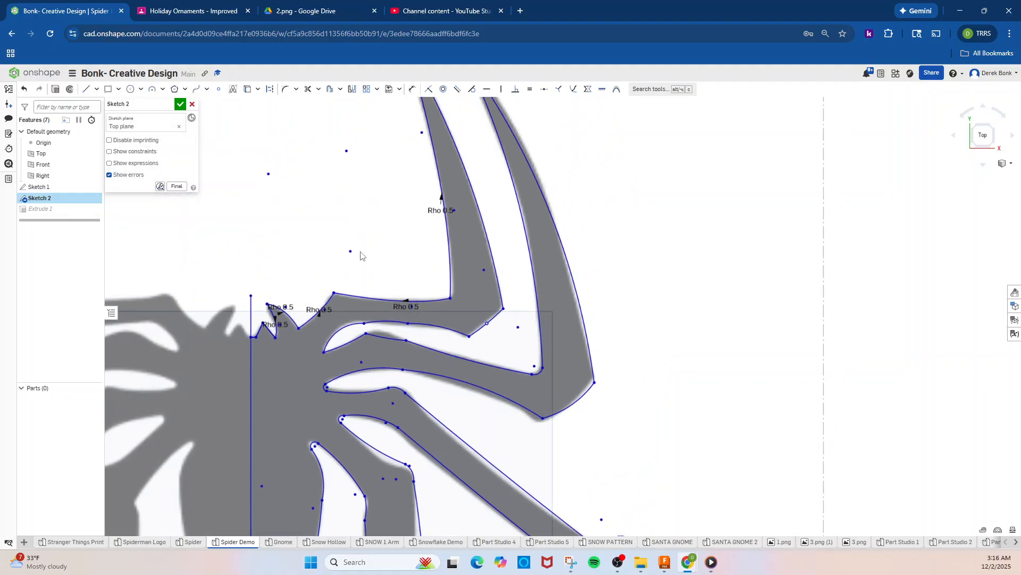
Sketch a three-point arc with a radius of about 17.7 mm in the empty area above the spider's head
left_click(152, 89)
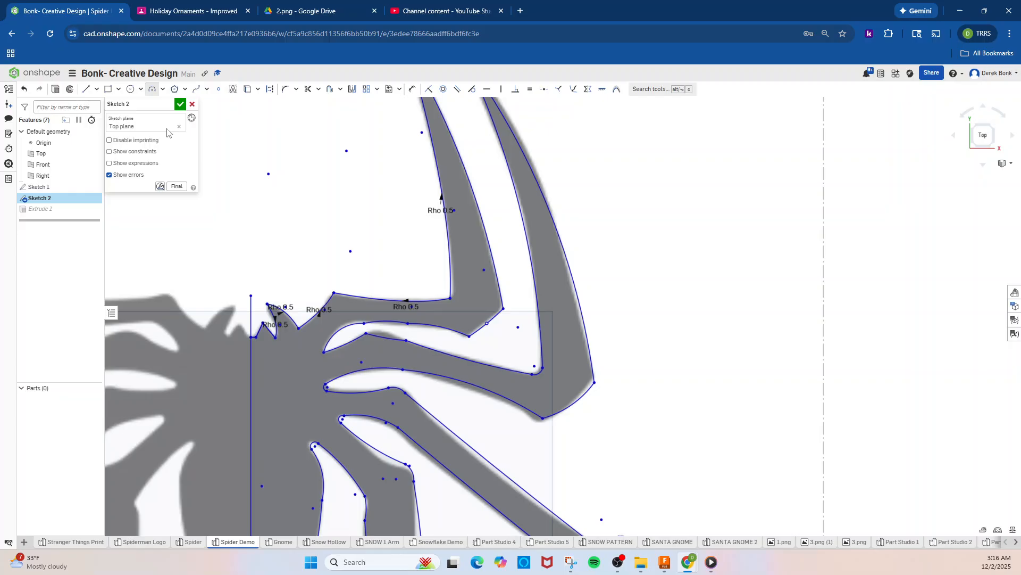
left_click(220, 234)
left_click(372, 207)
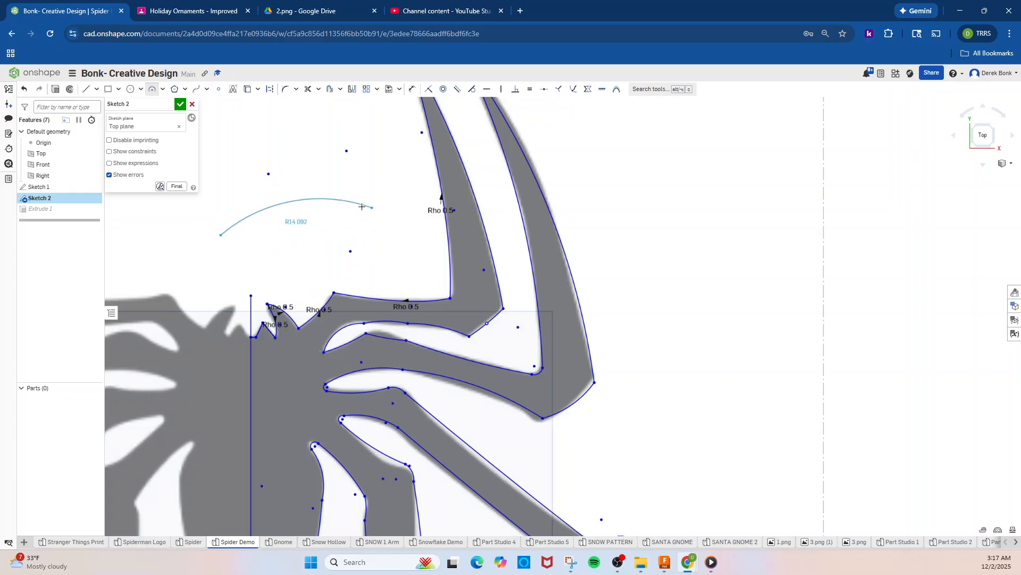
left_click(359, 216)
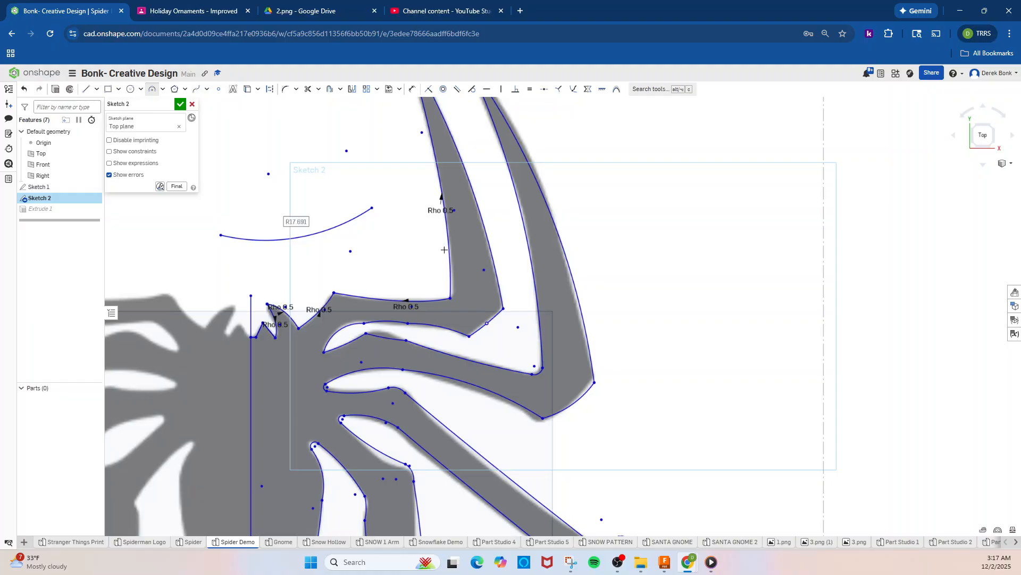
Hide the Sketch 1 reference image and examine the remaining half outline along the centre line
scroll(444, 249, "down", 3)
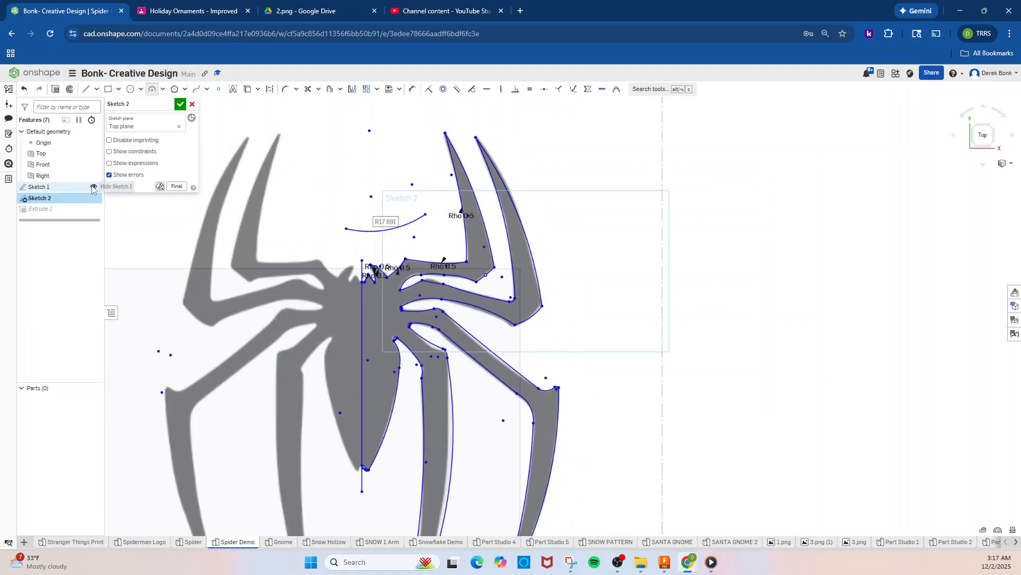
left_click(93, 187)
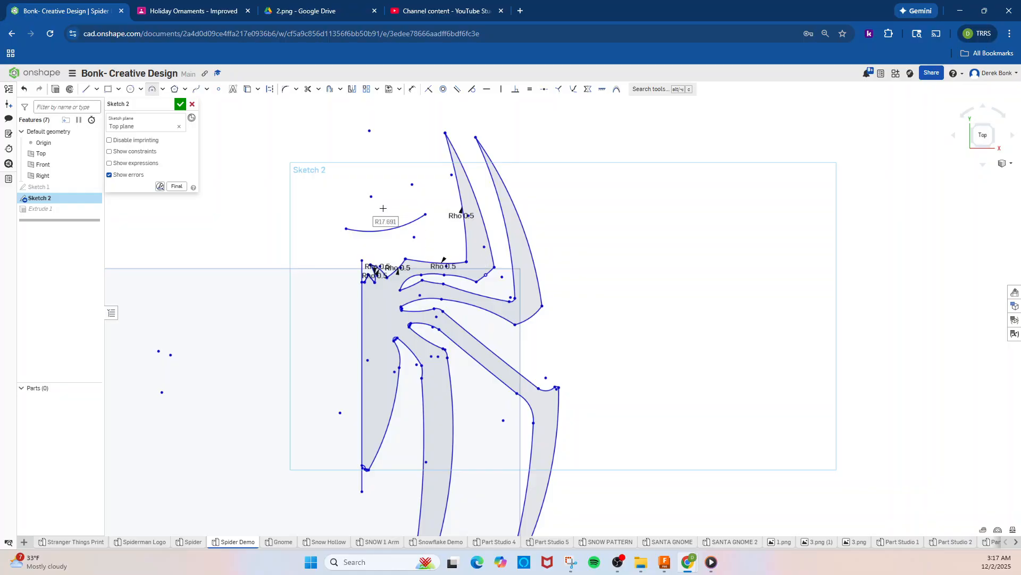
scroll(471, 203, "up", 5)
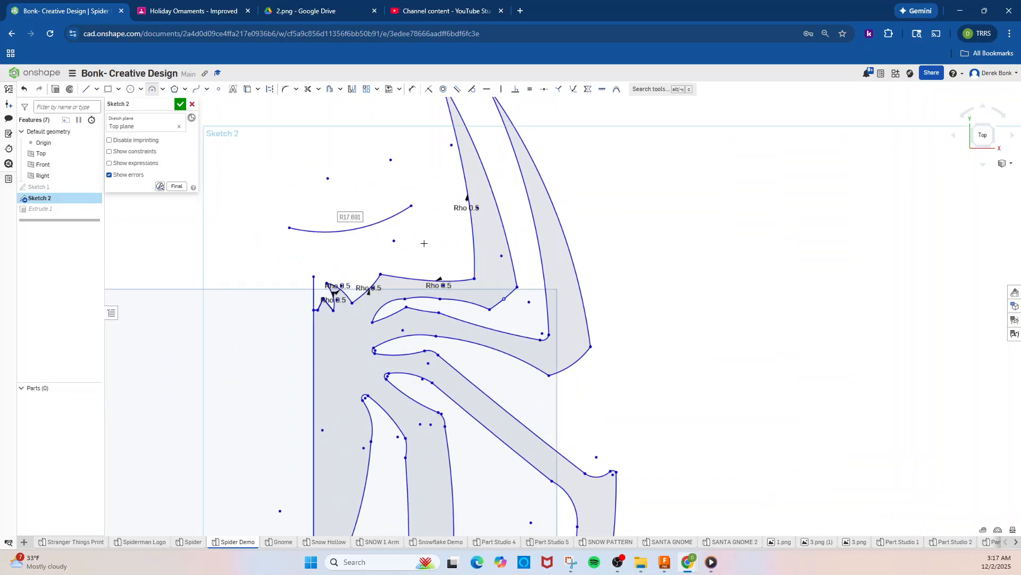
middle_click_drag(471, 202, 508, 127)
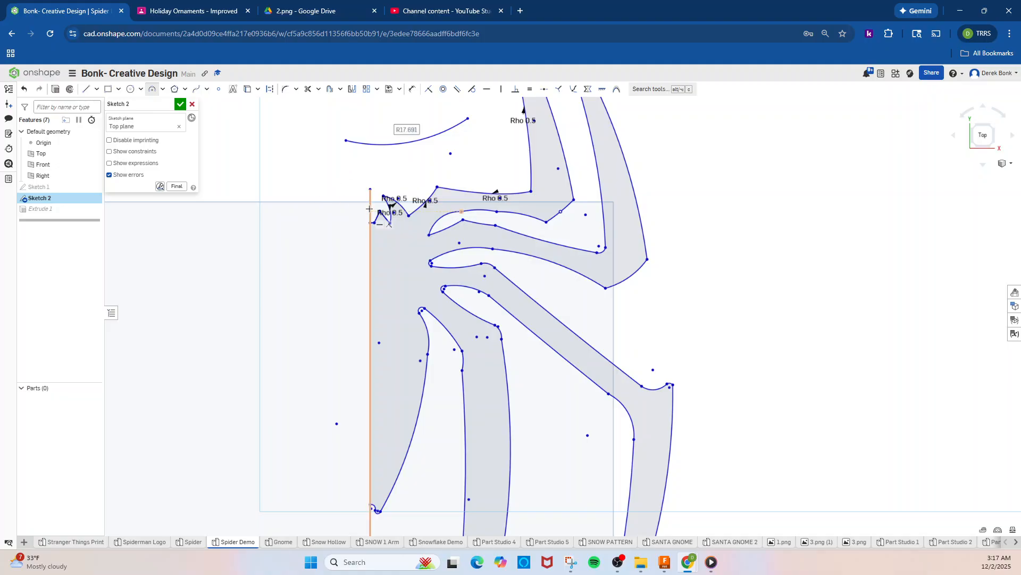
Leave the arc tool and delete the practice arc above the spider's head
key("Escape")
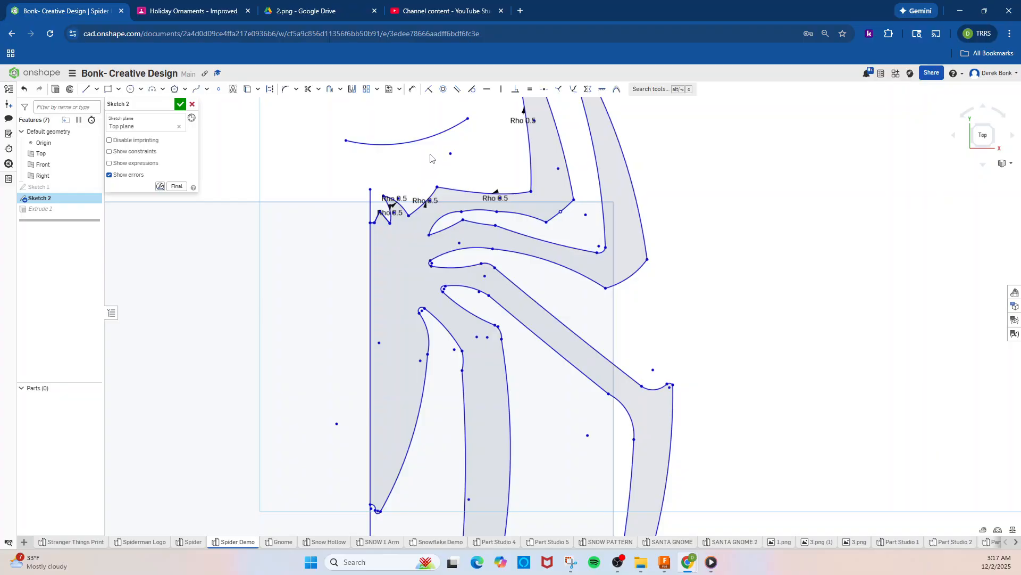
left_click(415, 145)
key("Delete")
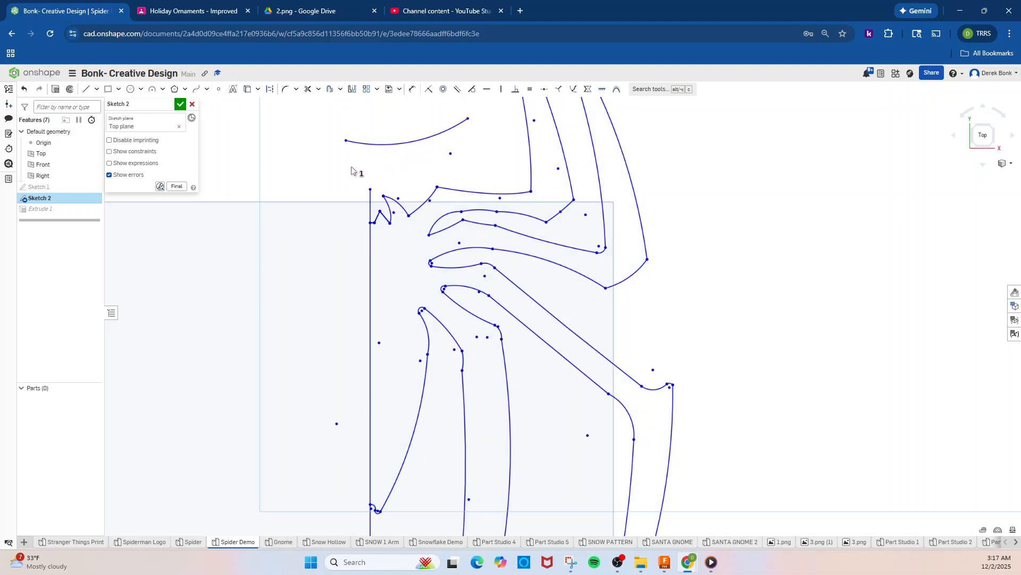
mouse_move(352, 167)
left_mouse_down()
mouse_move(367, 164)
mouse_move(368, 134)
left_mouse_up()
key("Delete")
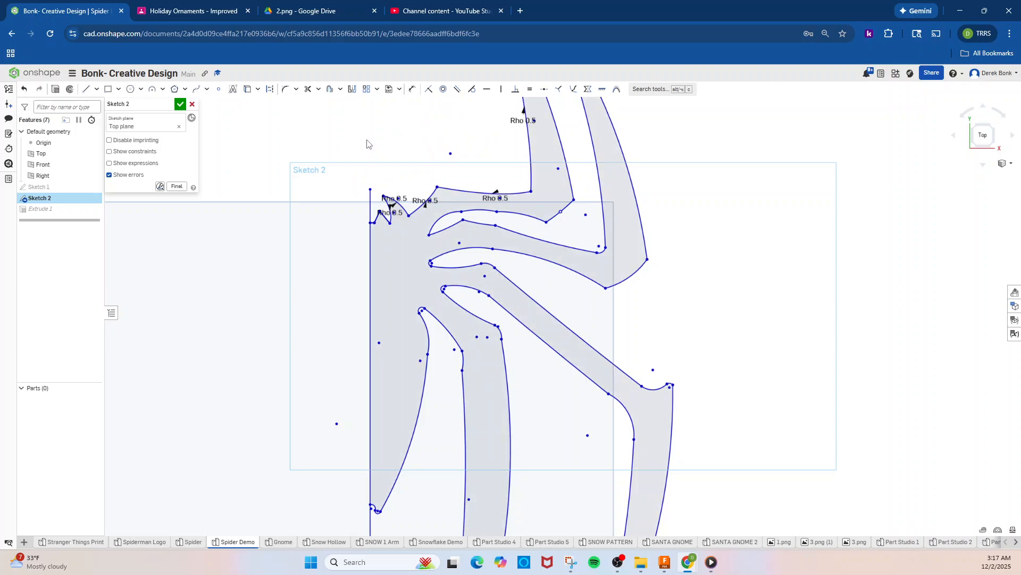
Show the Sketch 1 reference image to check the traced right half against it, and hide it again
scroll(376, 170, "down", 1)
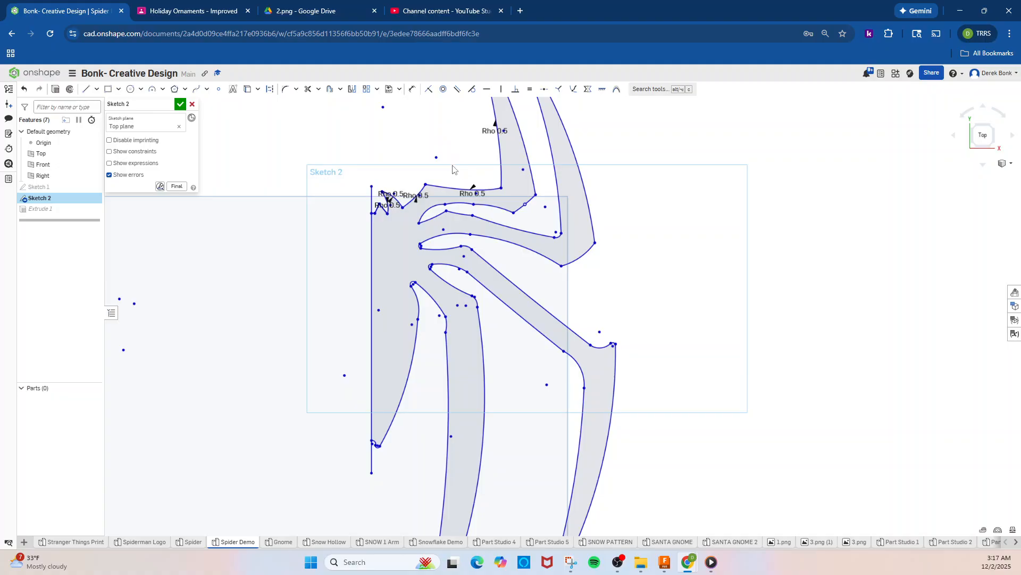
scroll(421, 126, "down", 1)
mouse_move(413, 127)
middle_mouse_down()
mouse_move(430, 204)
mouse_move(477, 272)
mouse_move(438, 189)
middle_mouse_up()
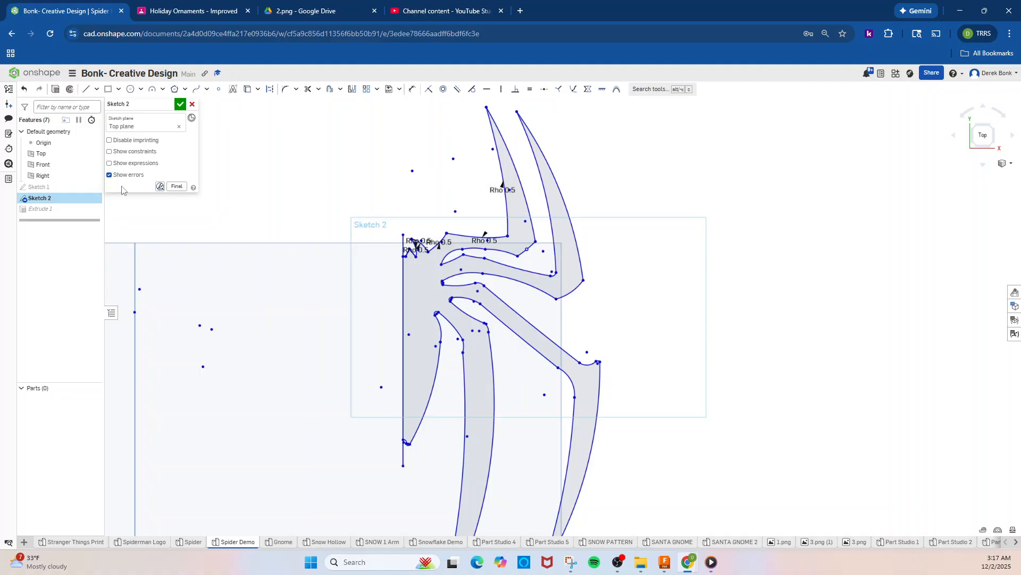
left_click(94, 188)
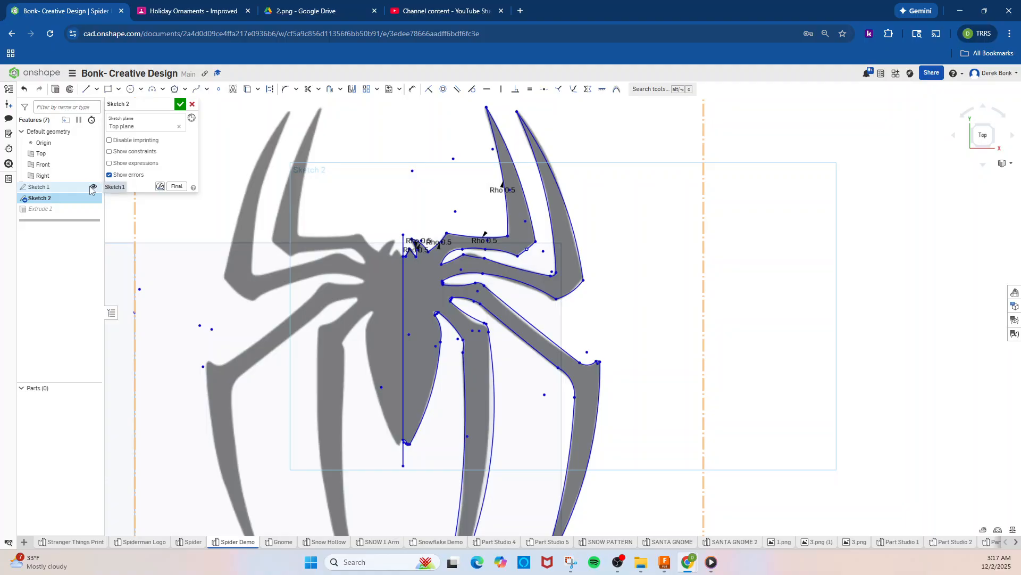
left_click(94, 187)
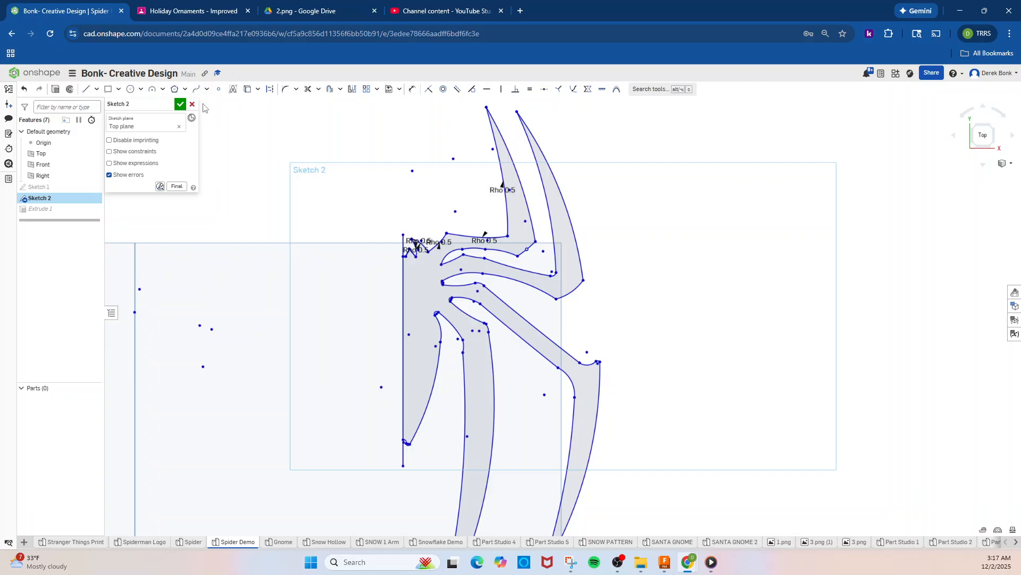
Mirror the entire right half of the spider outline about the vertical centre line, including both edges of the long inner leg
left_click(352, 91)
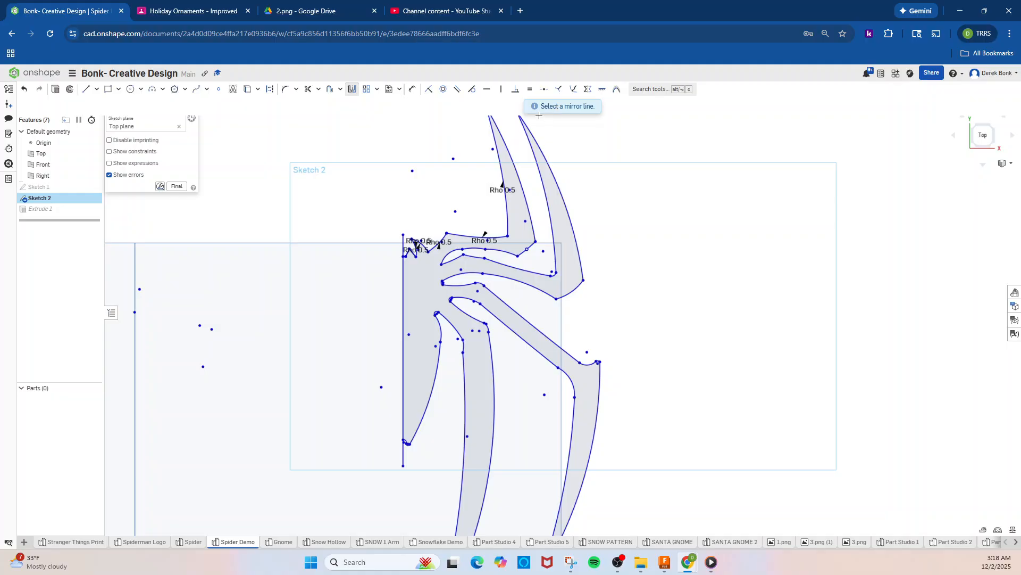
left_click(404, 288)
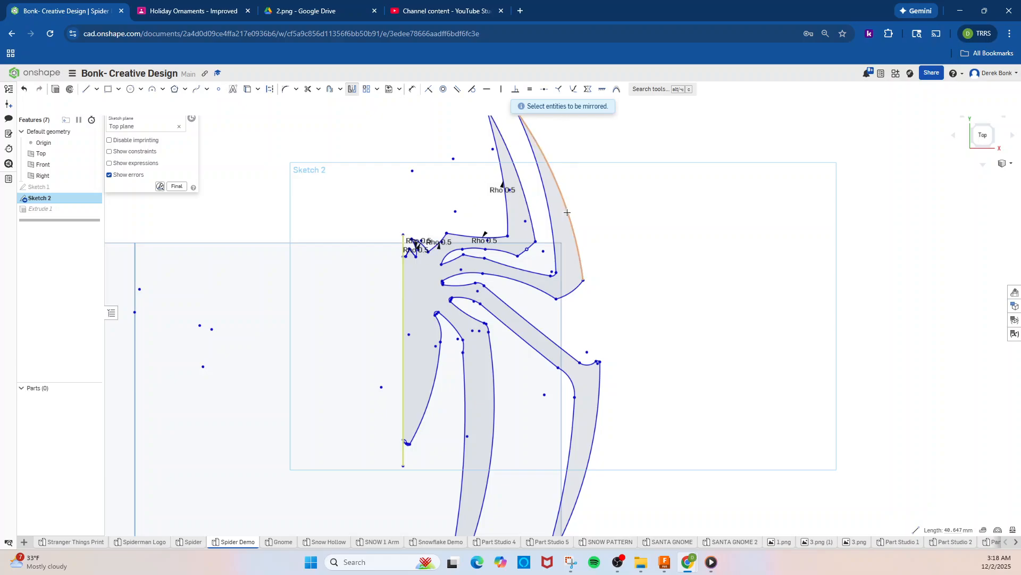
scroll(566, 160, "down", 2)
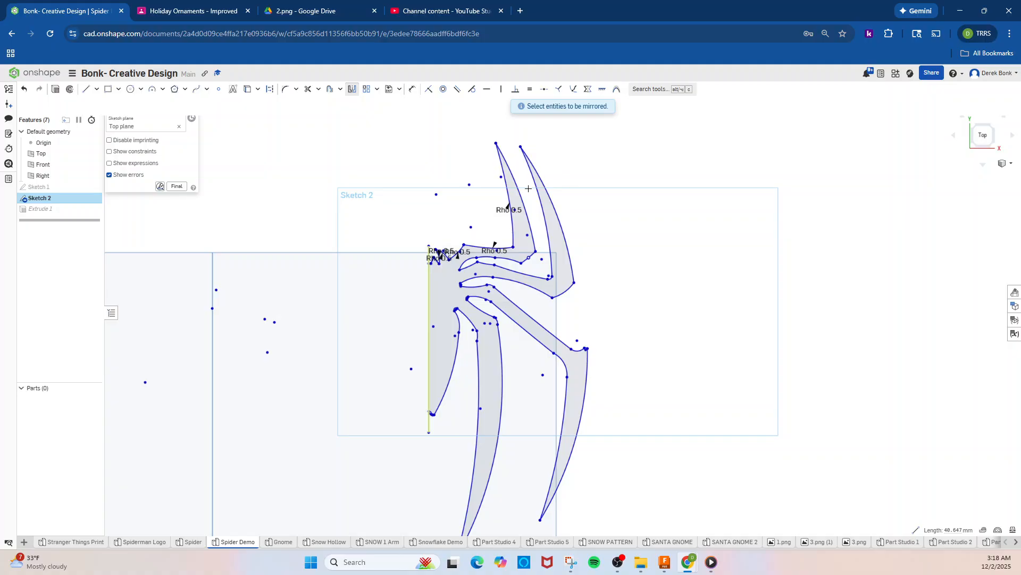
mouse_move(415, 120)
left_mouse_down()
mouse_move(503, 339)
mouse_move(546, 513)
mouse_move(600, 547)
mouse_move(617, 541)
mouse_move(603, 517)
left_mouse_up()
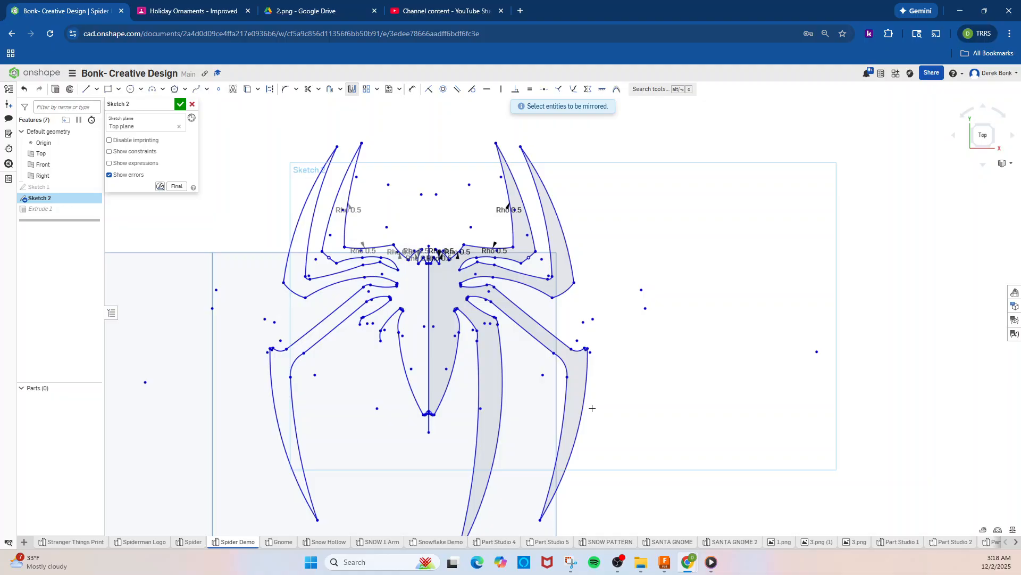
left_click(503, 394)
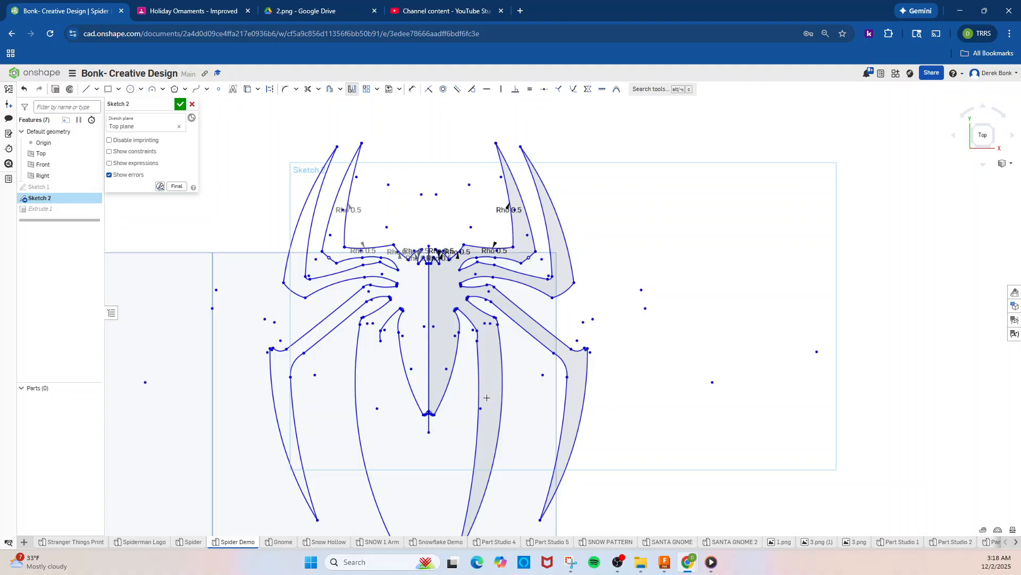
left_click(480, 395)
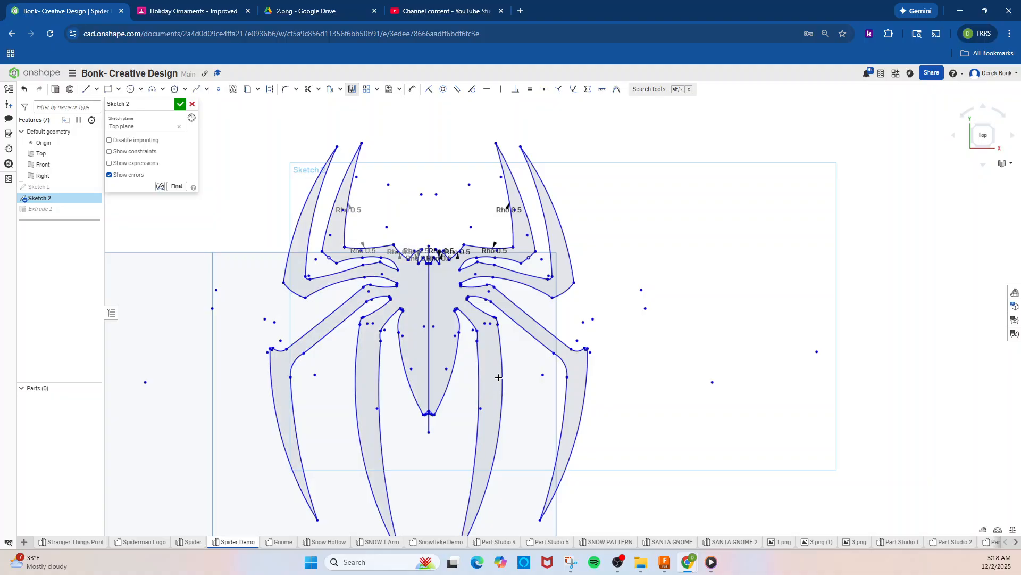
Accept the edits to Sketch 2 and close the sketch
scroll(666, 274, "down", 3)
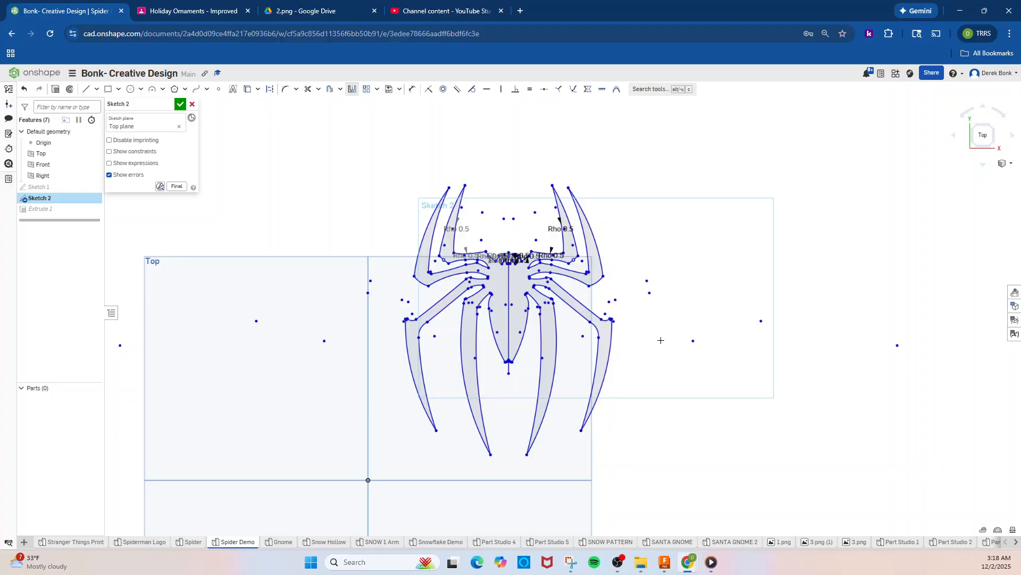
mouse_move(630, 341)
middle_mouse_down()
mouse_move(578, 305)
mouse_move(527, 303)
middle_mouse_up()
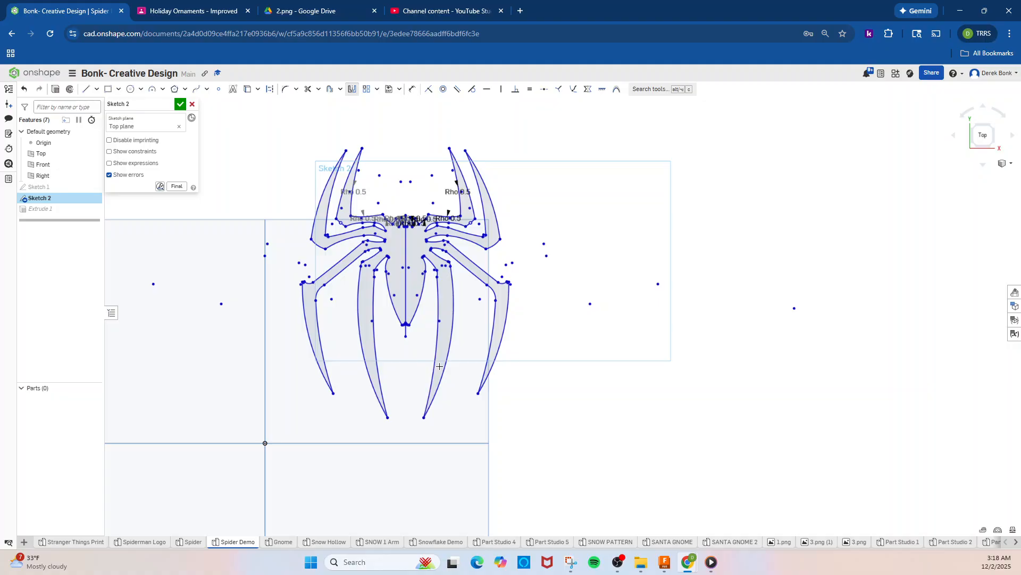
scroll(340, 336, "up", 2)
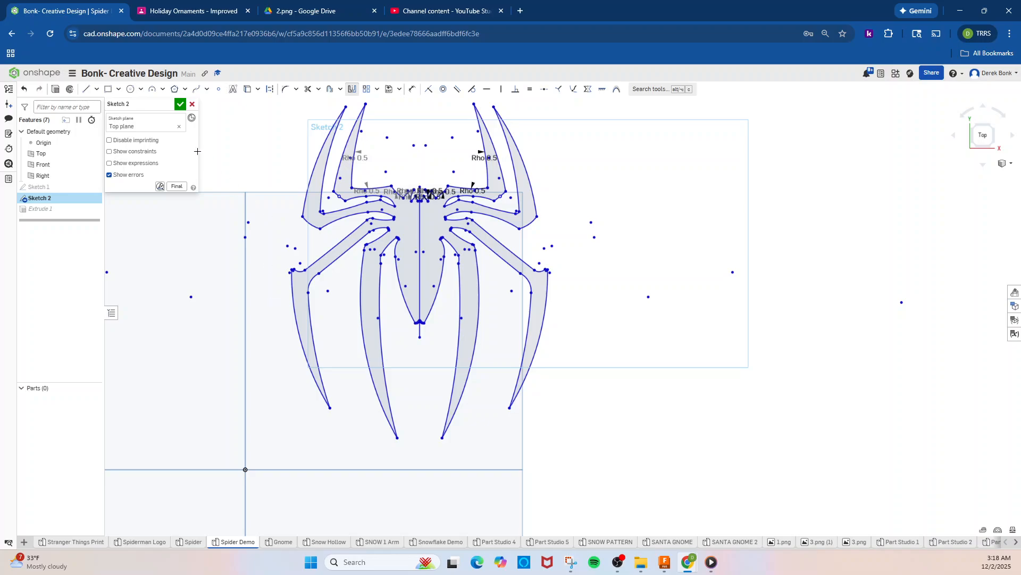
left_click(181, 105)
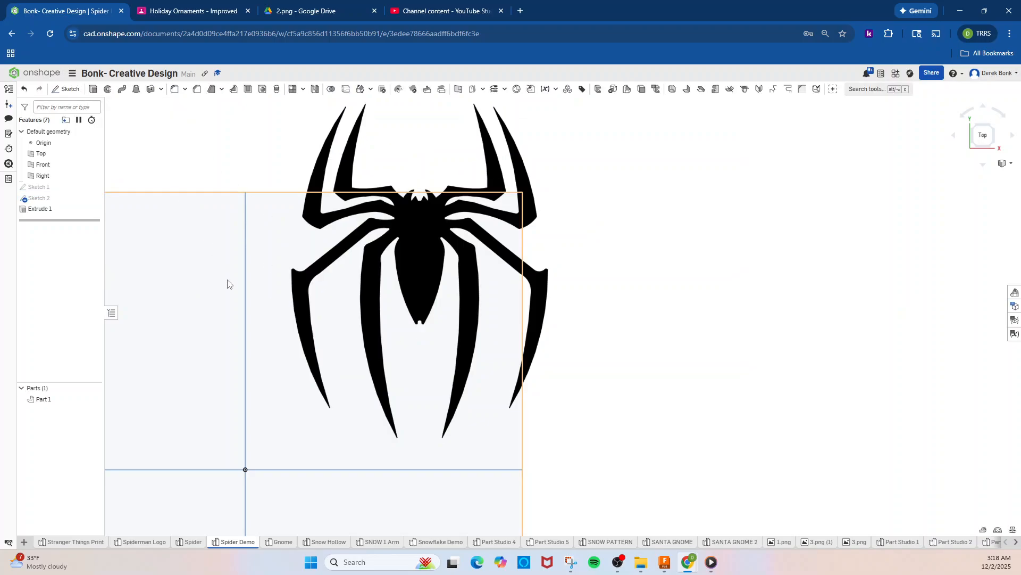
double_click(30, 200)
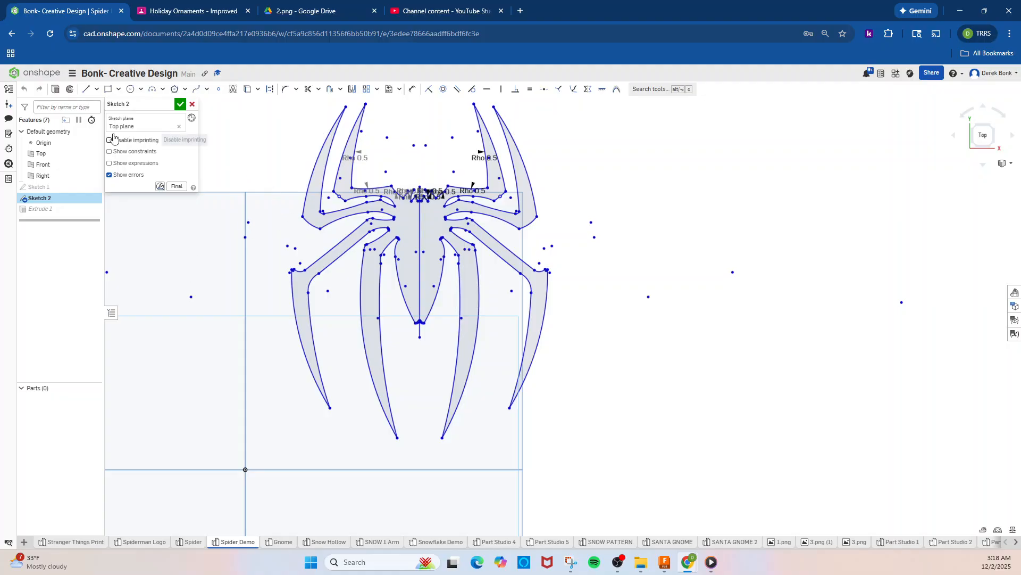
left_click(53, 90)
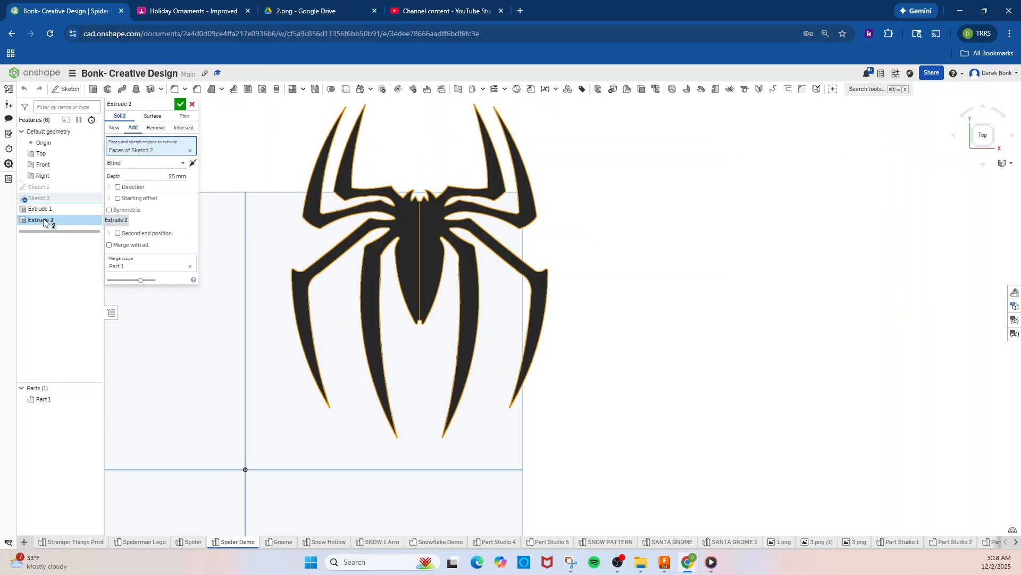
left_click(192, 104)
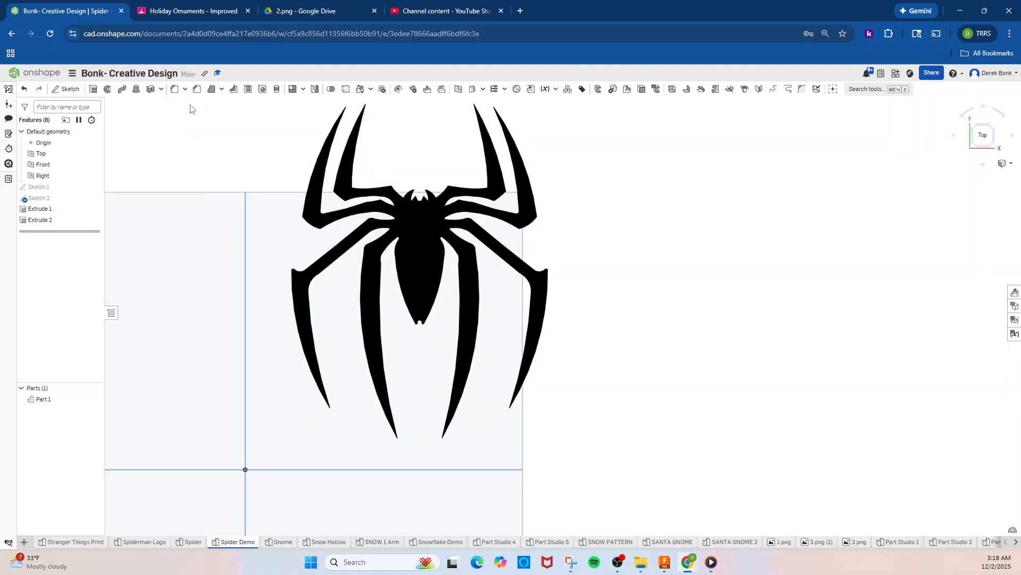
Edit the spider's existing extrusion so its depth is 8.1 mm, and accept the change
double_click(53, 211)
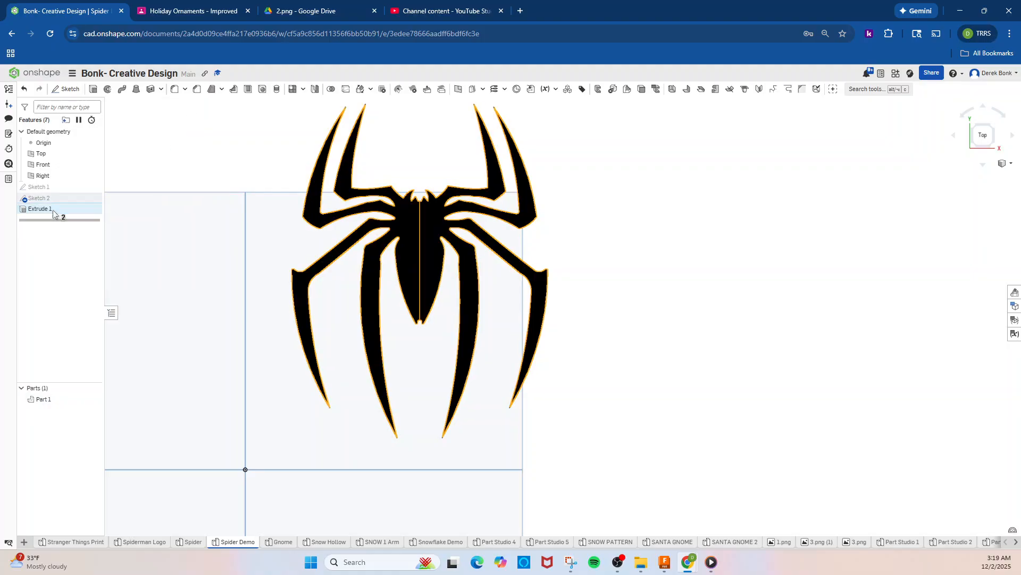
right_click_drag(261, 275, 254, 218)
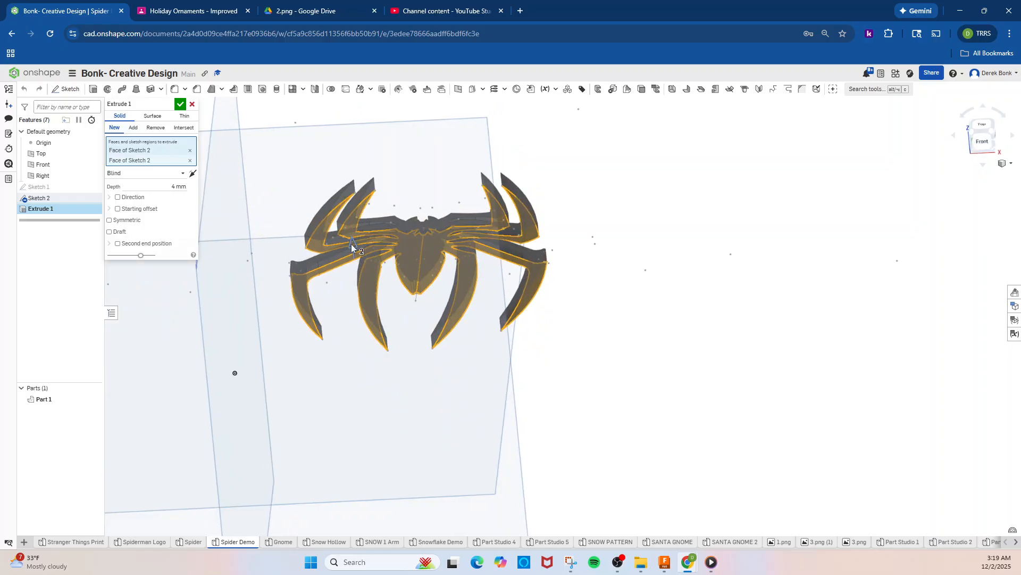
left_click_drag(351, 244, 345, 205)
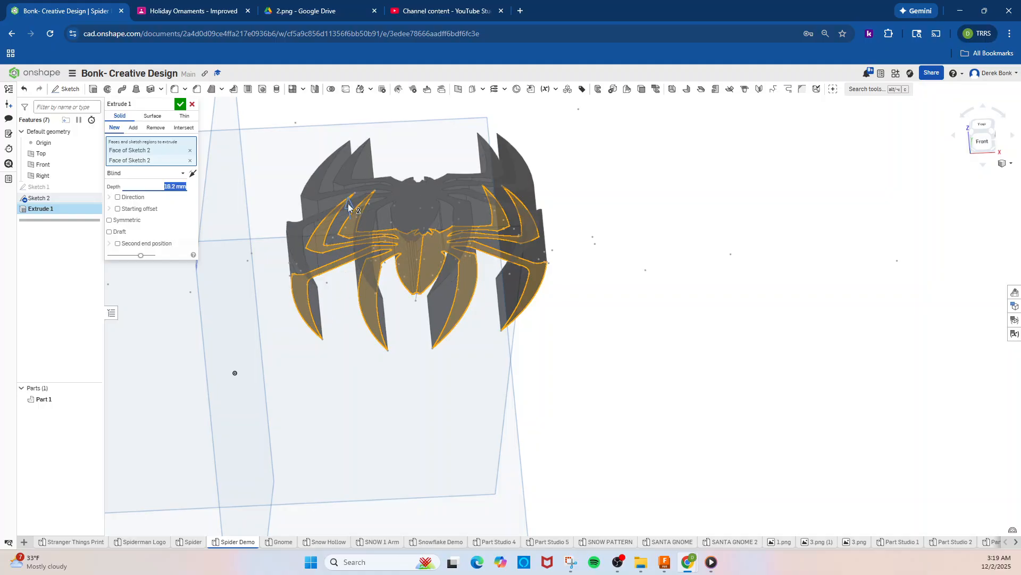
left_click_drag(349, 207, 228, 221)
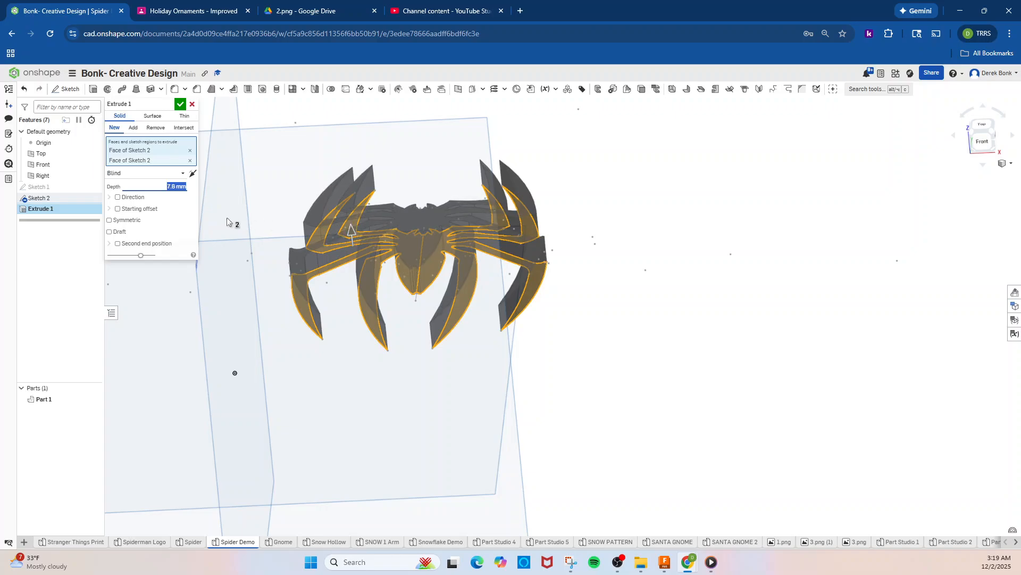
scroll(158, 187, "up", 2)
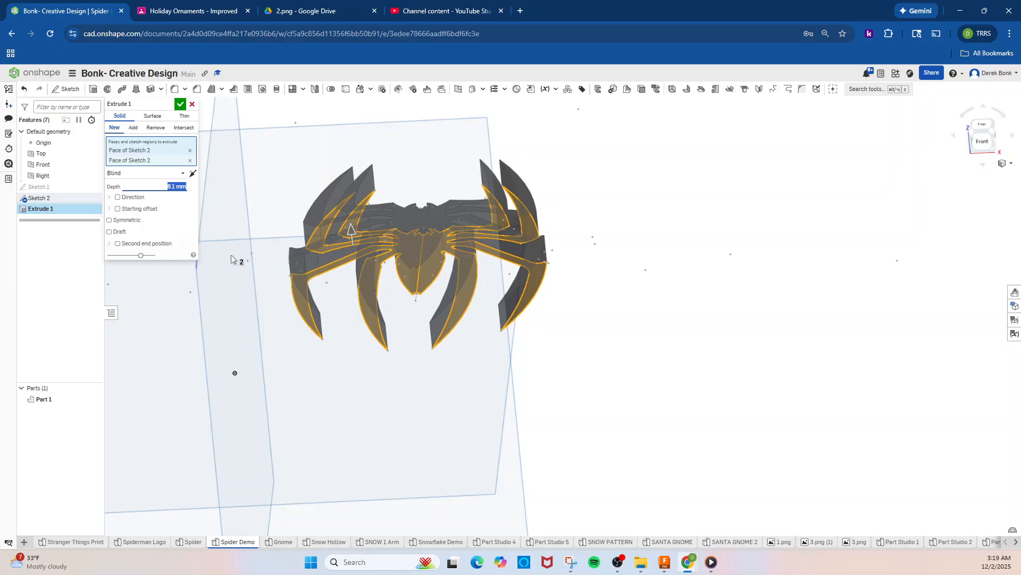
left_click(179, 106)
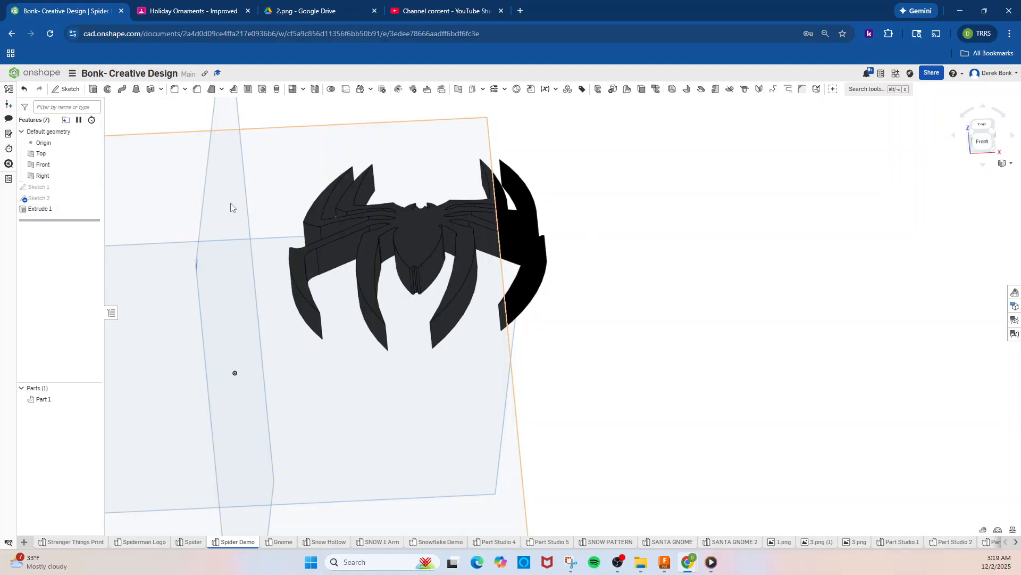
Recolour the spider part, trying green #2ED16D first and applying grey #999999
right_click(54, 399)
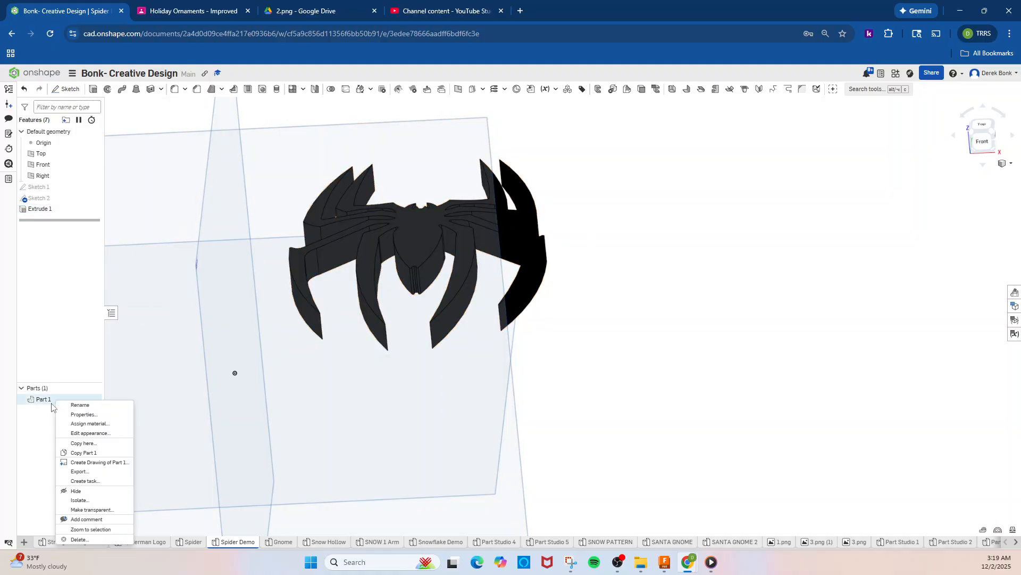
left_click(78, 433)
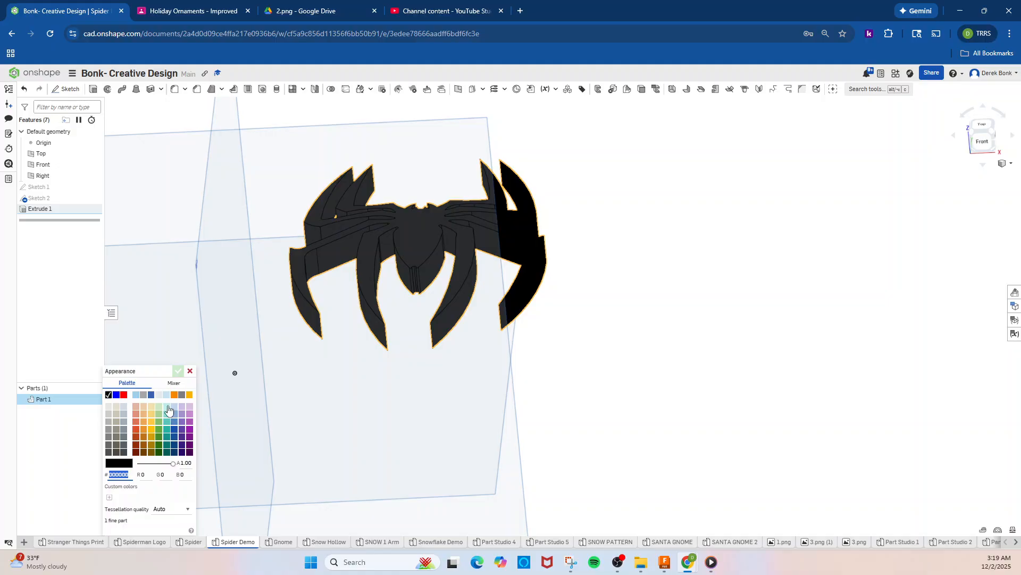
left_click(172, 386)
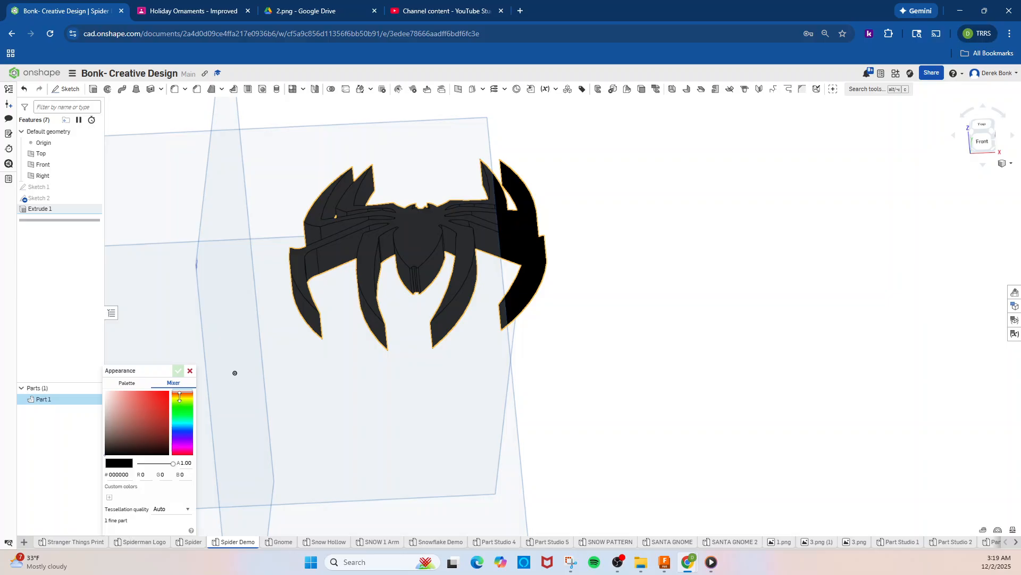
left_click_drag(179, 394, 182, 413)
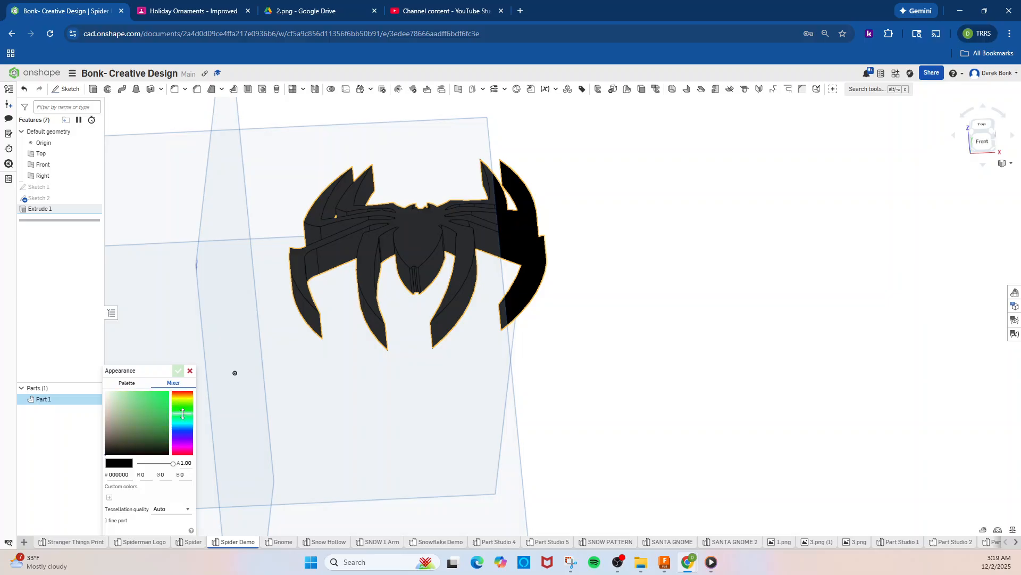
left_click(156, 402)
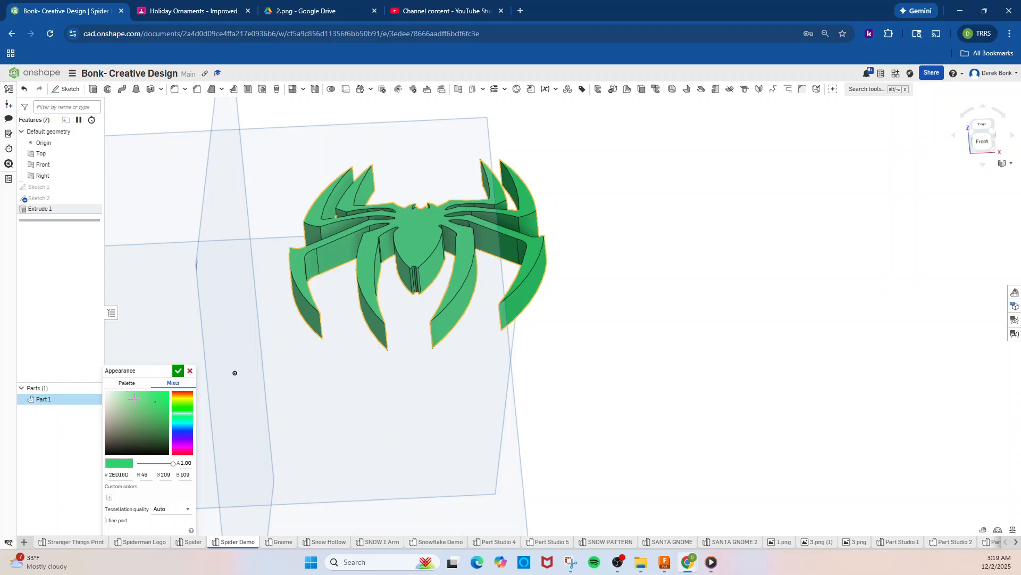
left_click(116, 384)
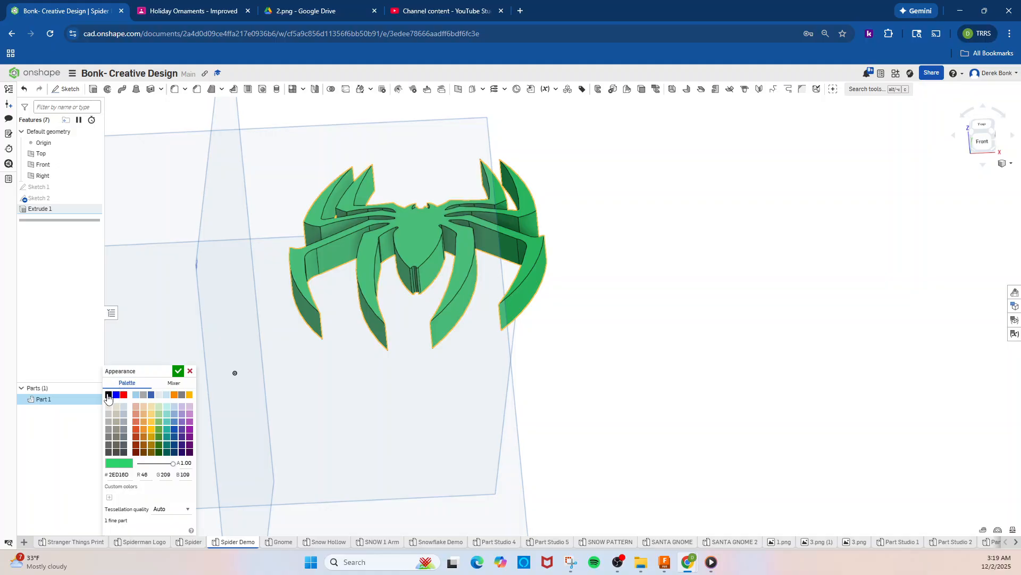
left_click(108, 395)
left_click(108, 428)
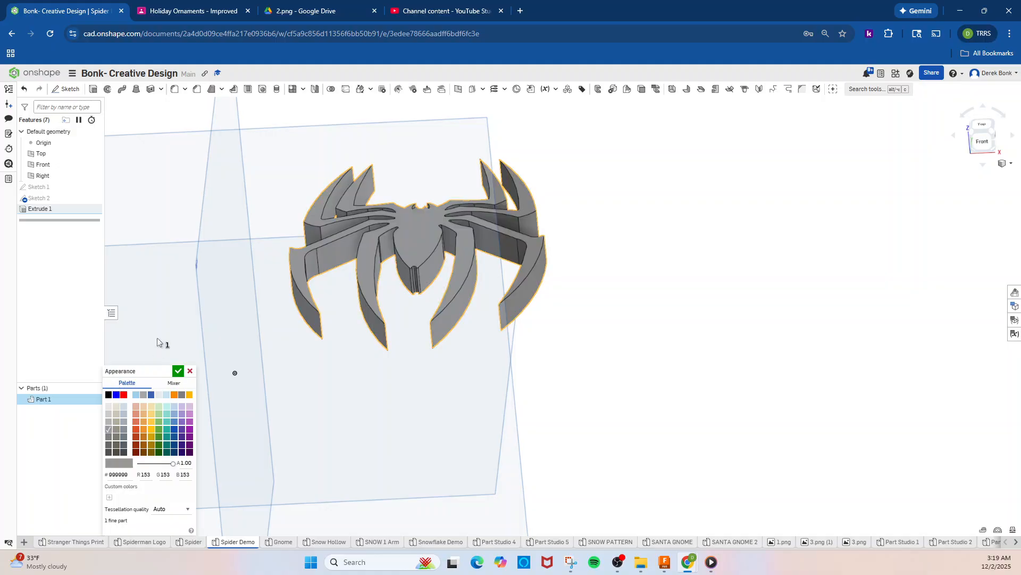
left_click(178, 371)
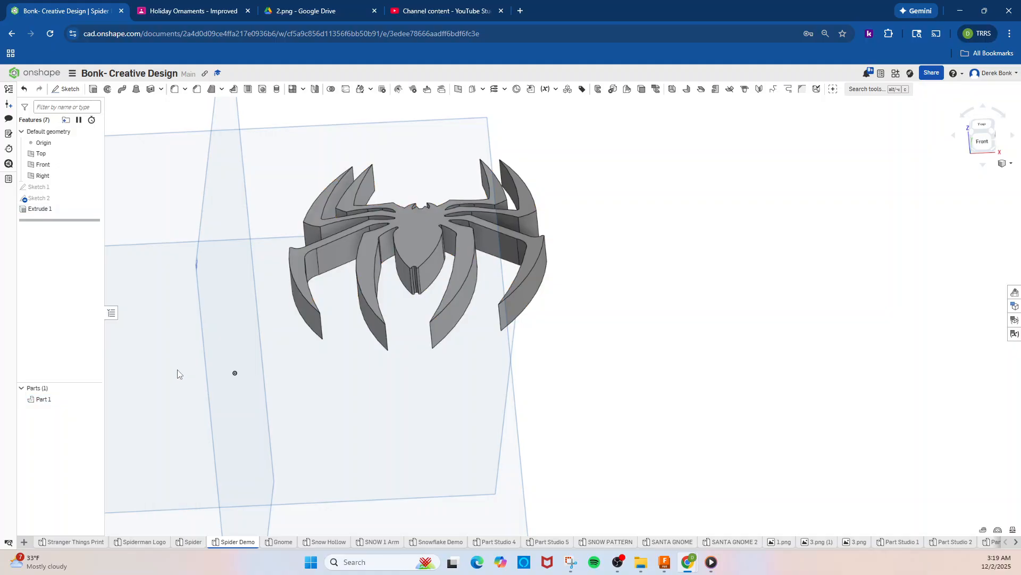
Hide the Right, Front and Top planes and the origin so only the spider part is displayed
right_click_drag(189, 338, 240, 336)
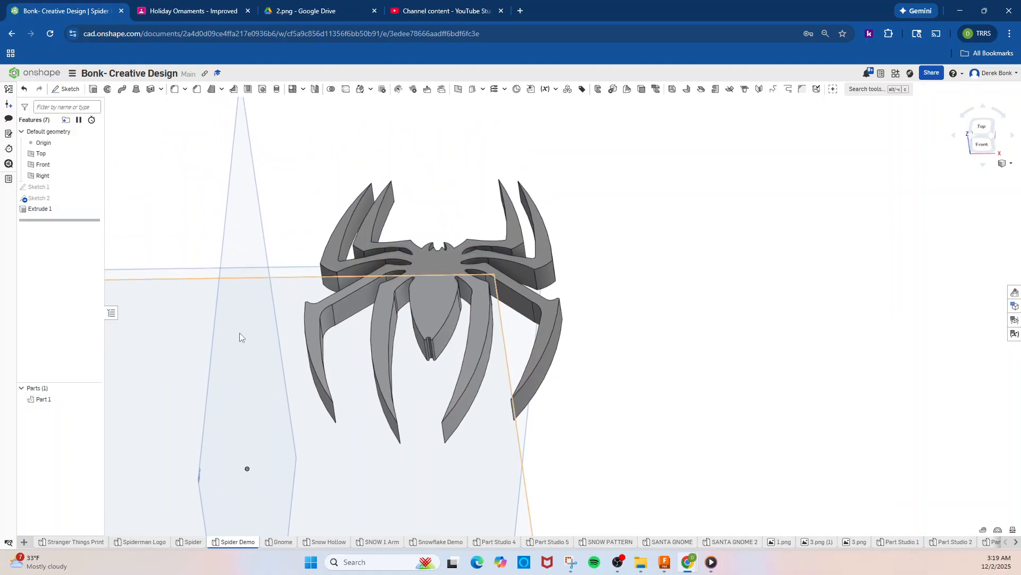
left_click(93, 176)
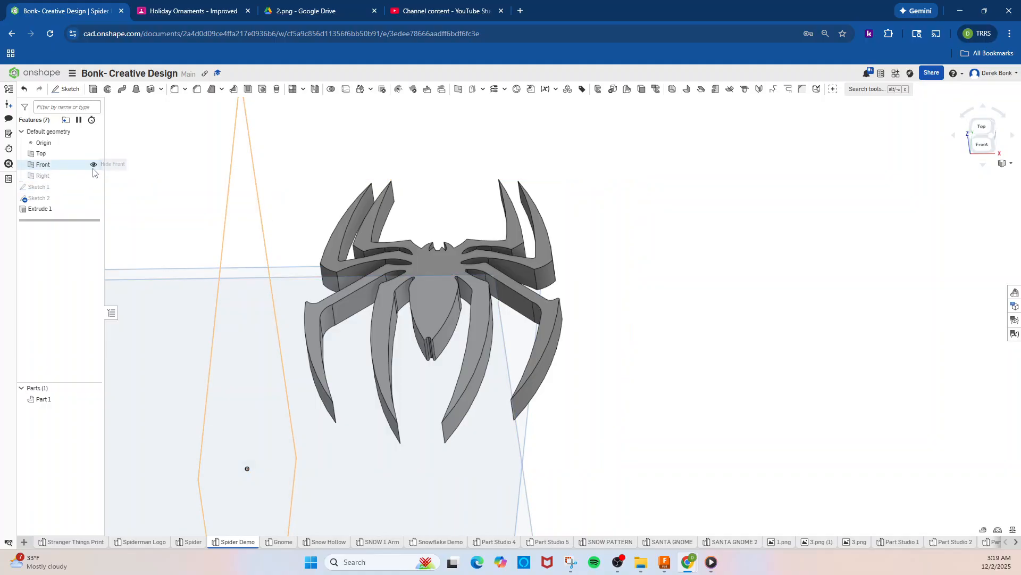
left_click(93, 165)
left_click(93, 154)
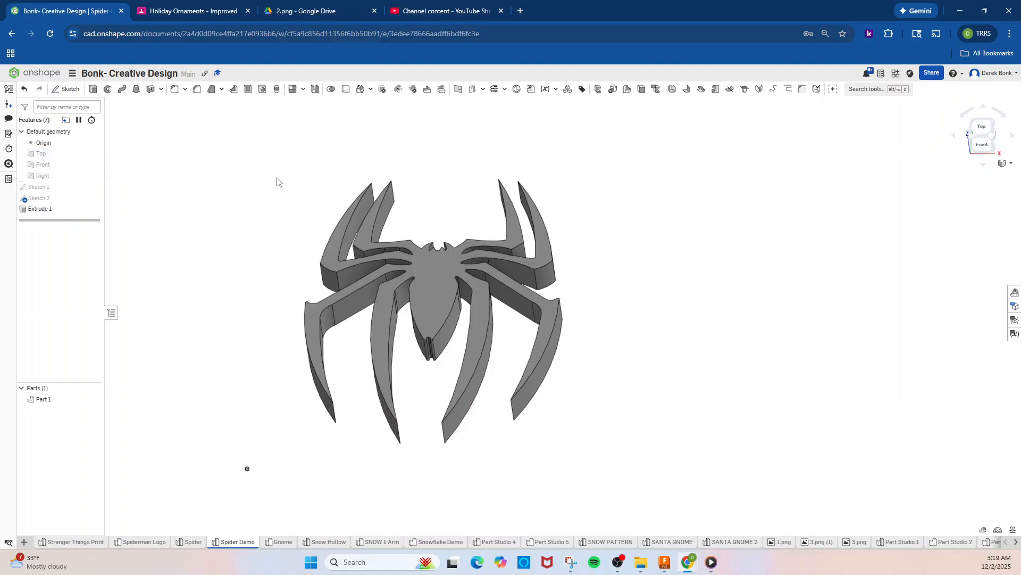
right_click_drag(624, 202, 569, 255)
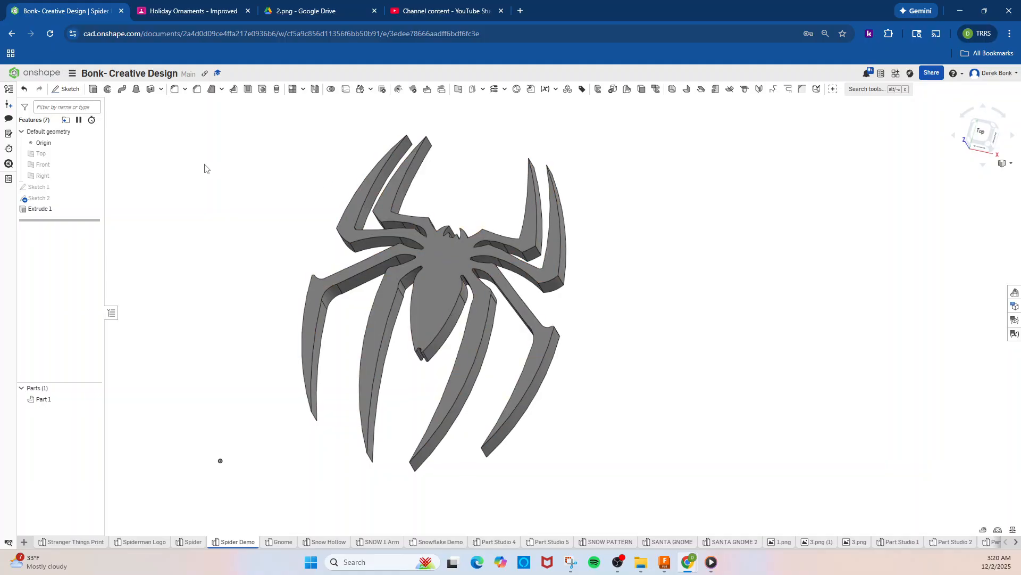
left_click(93, 142)
mouse_move(247, 161)
right_mouse_down()
mouse_move(280, 159)
mouse_move(255, 141)
mouse_move(244, 165)
right_mouse_up()
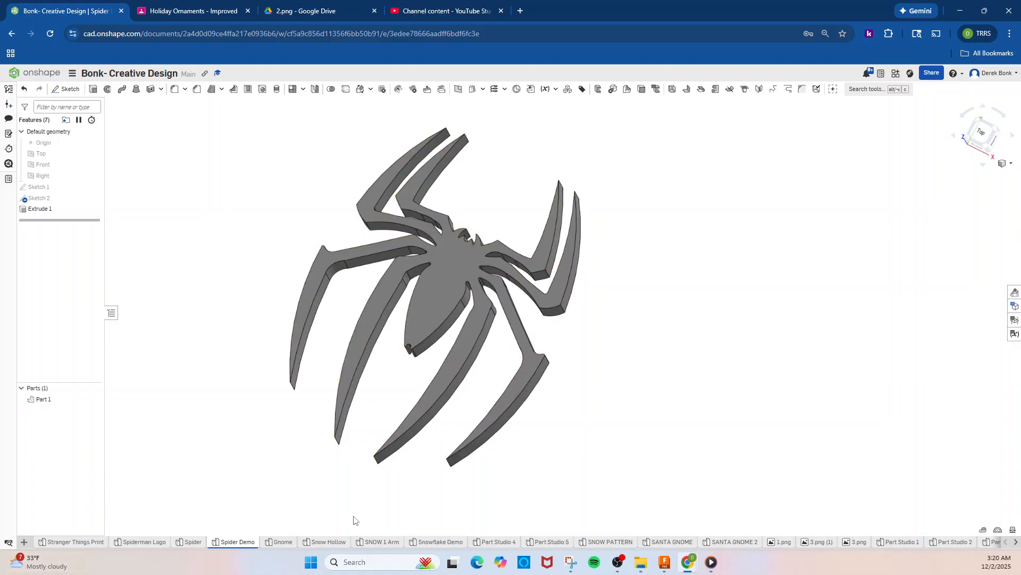
right_click_drag(632, 395, 632, 368)
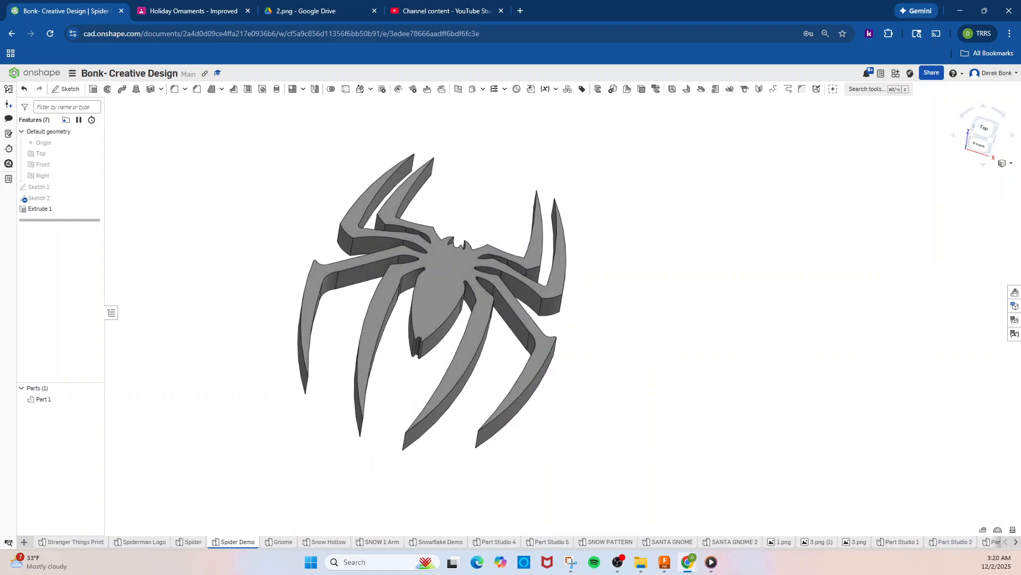
right_click(235, 544)
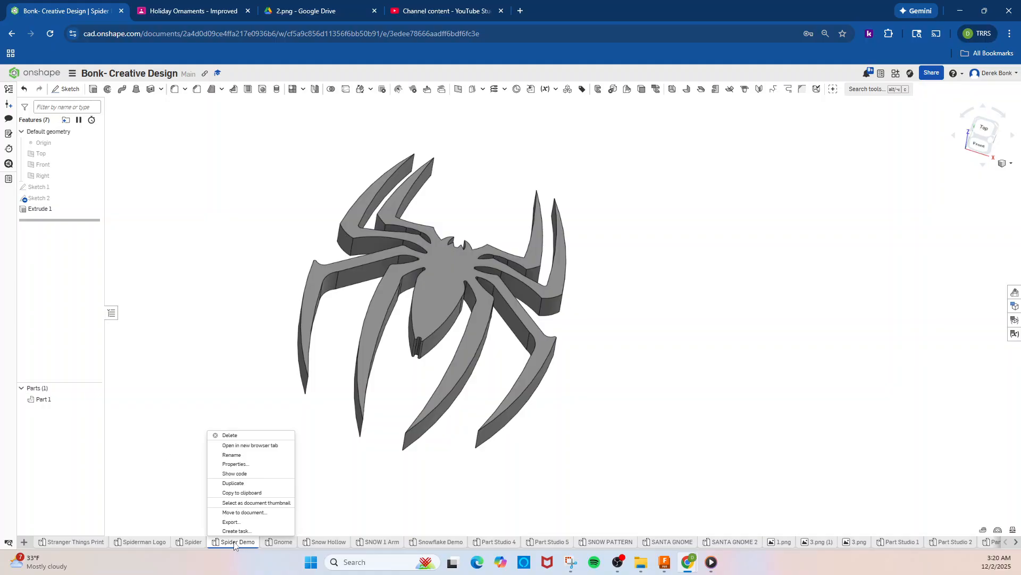
left_click(237, 455)
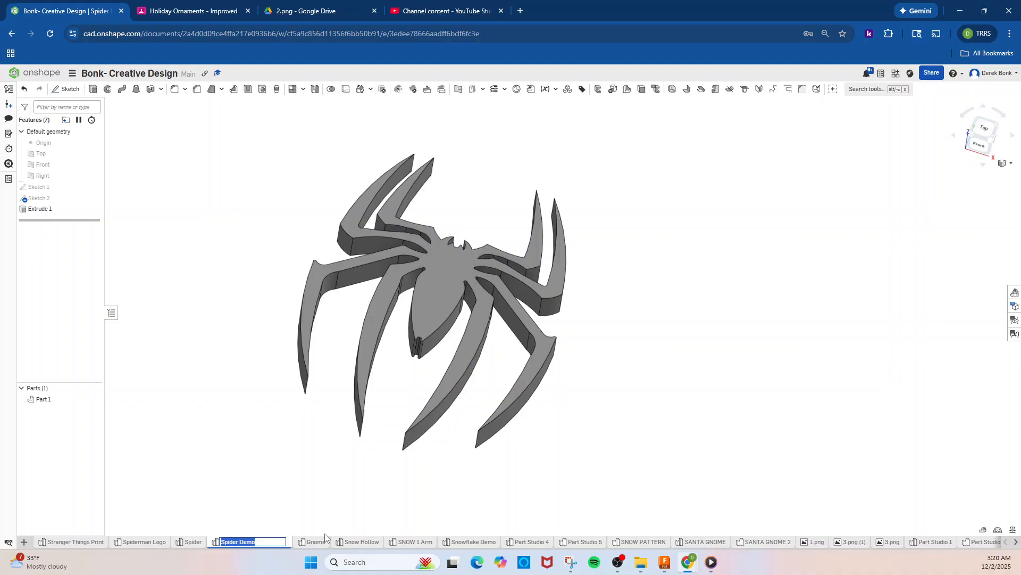
mouse_move(521, 549)
mouse_move(261, 543)
left_click(24, 541)
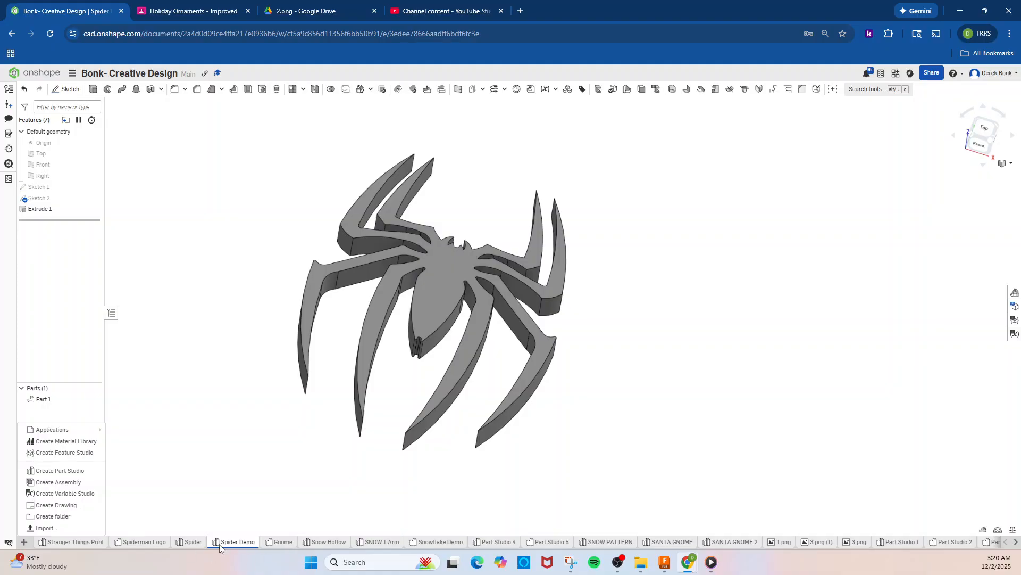
left_click(177, 440)
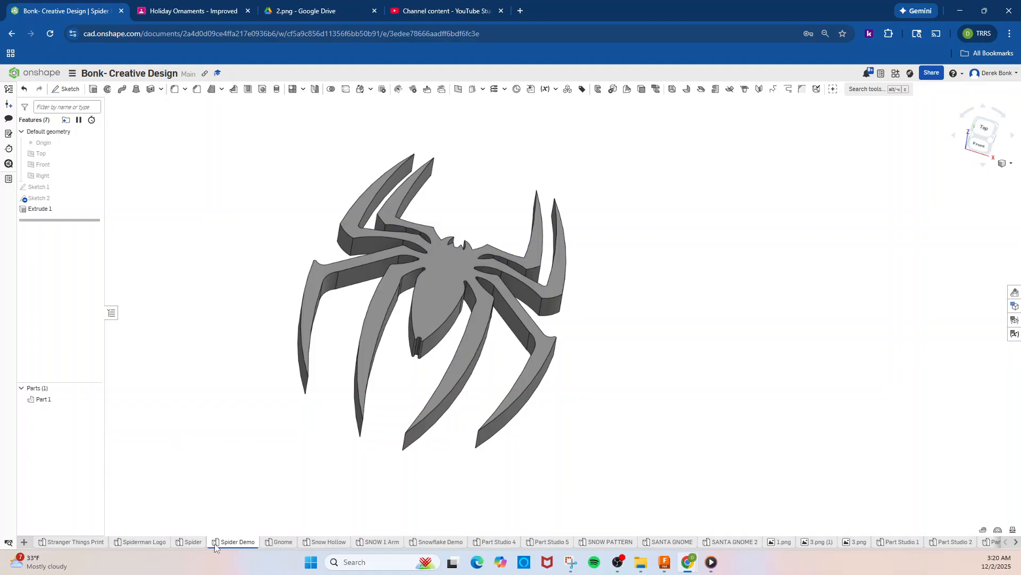